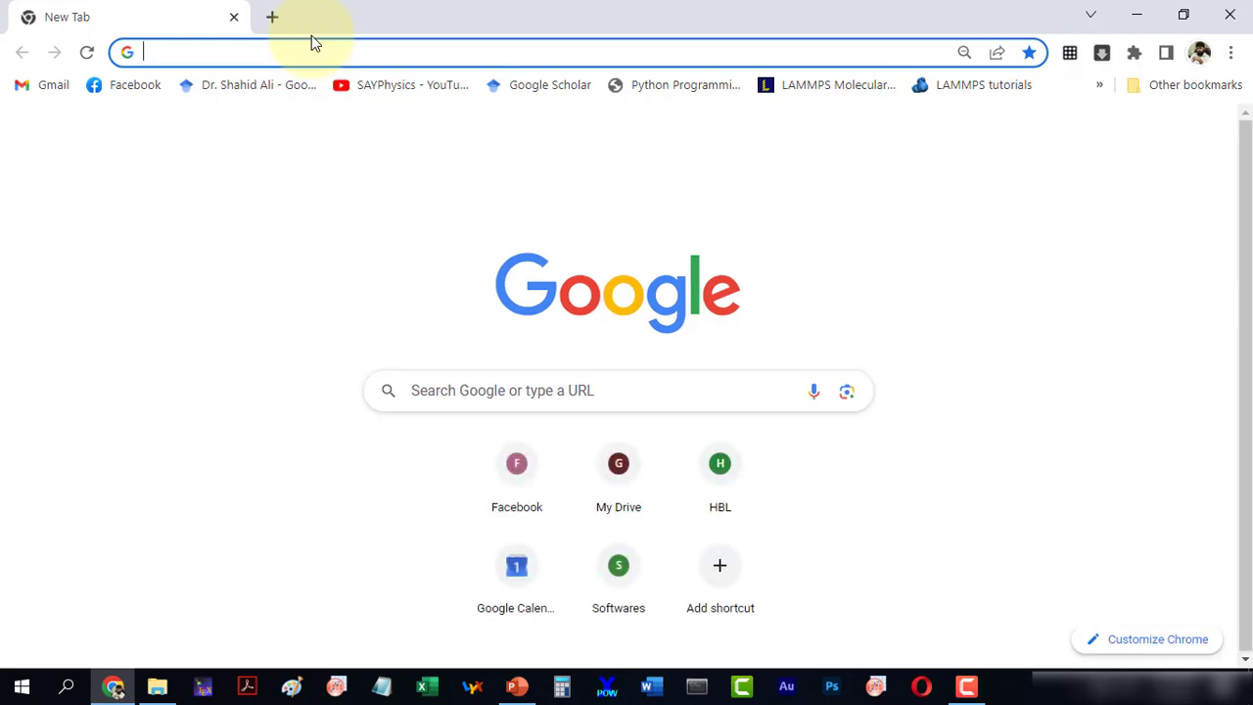
- Search Google for gsas-ii from the Chrome address bar
type("gsas-ii")
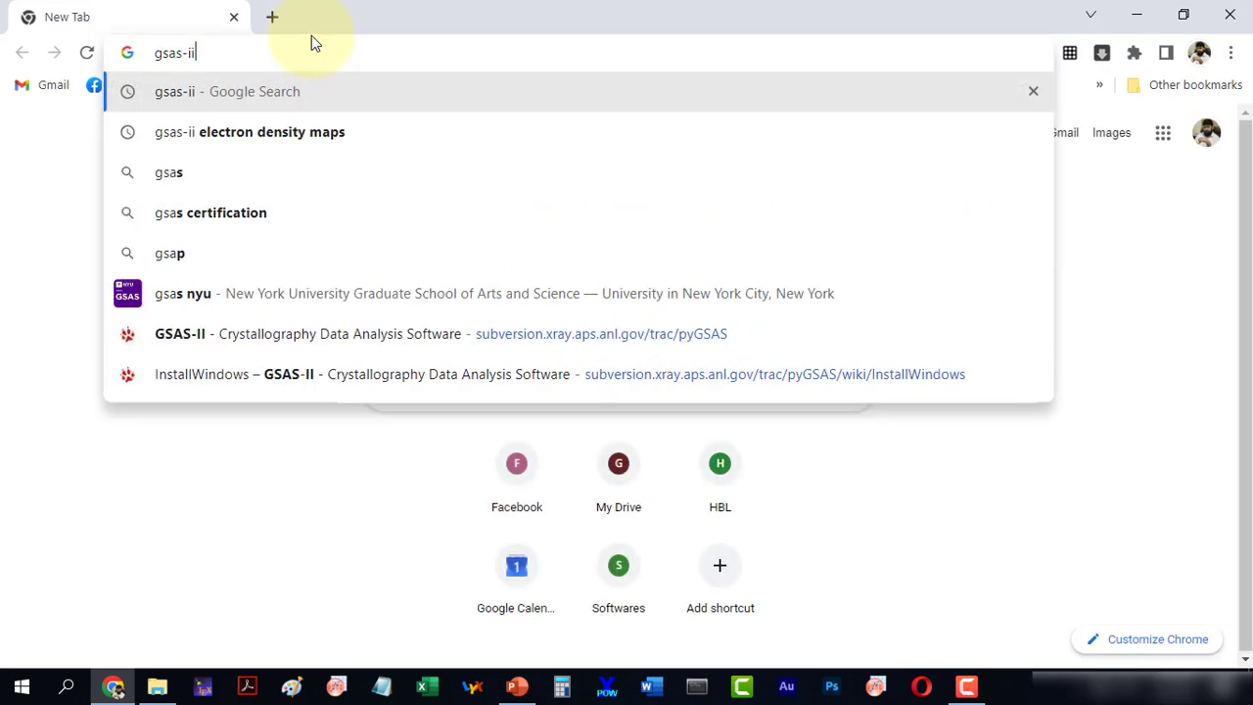
key("Return")
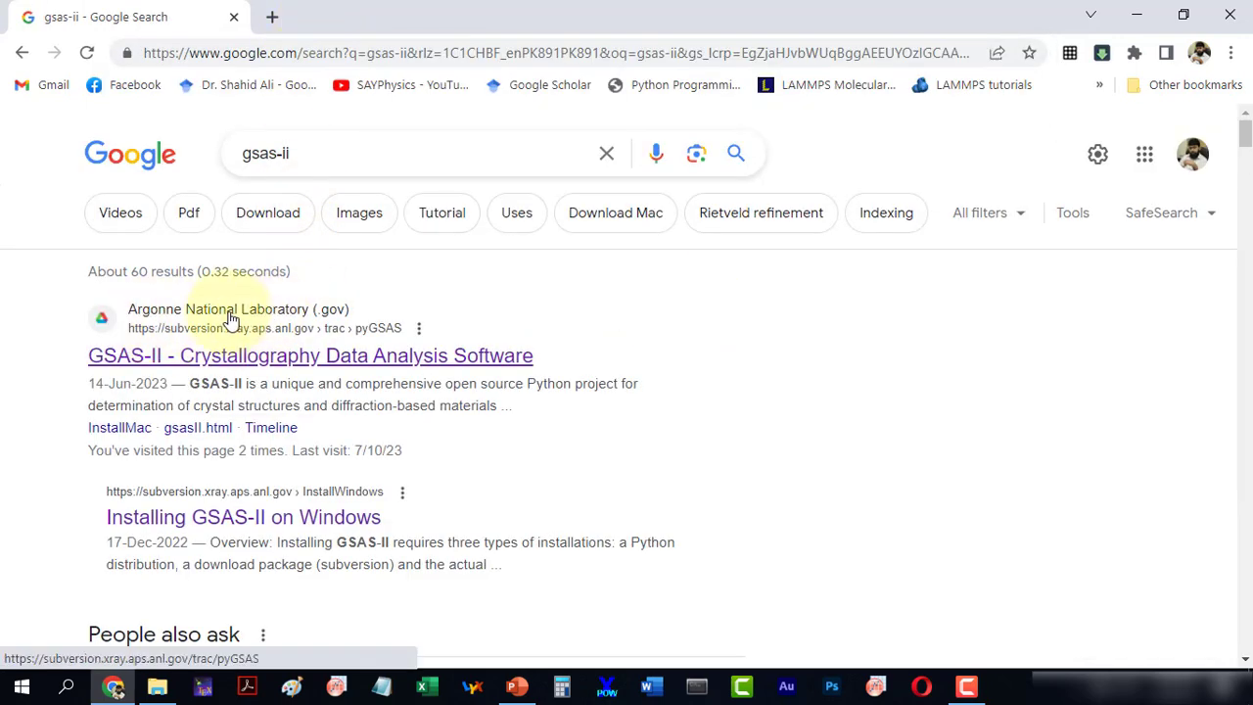
- Open the GSAS-II wiki's Installing on Windows page and scroll to the installer download link
left_click(348, 357)
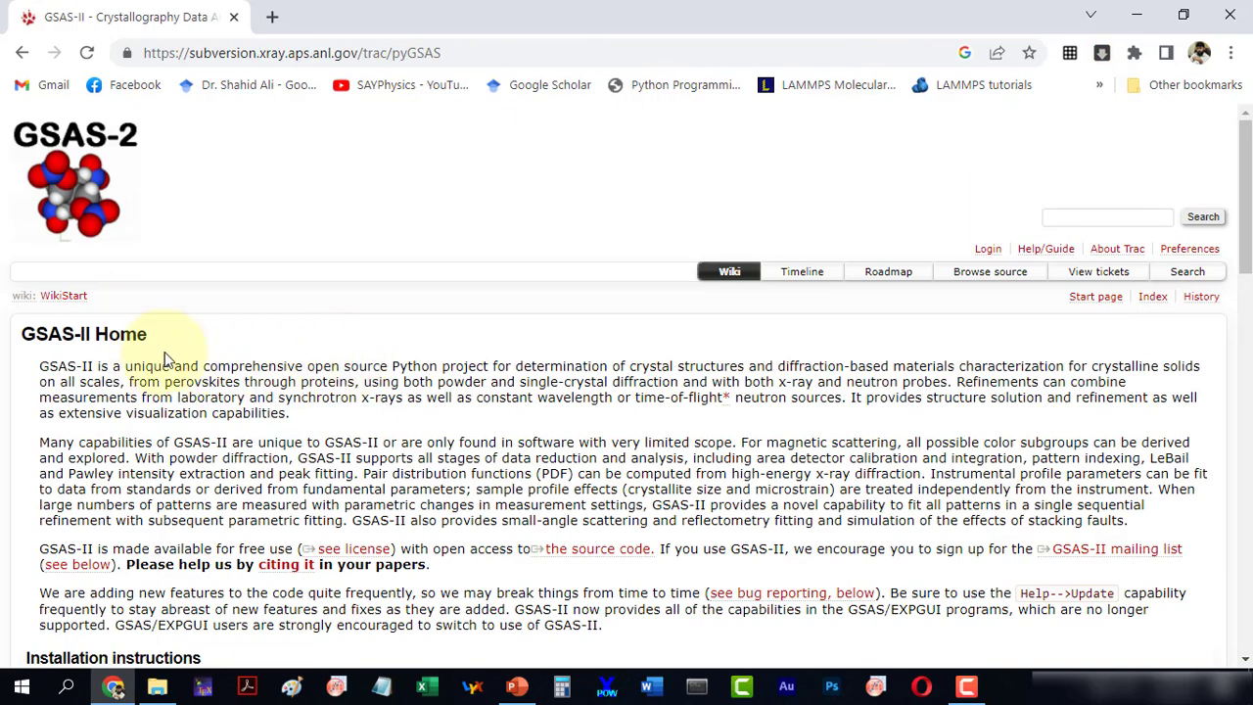
scroll(208, 357, "down", 5)
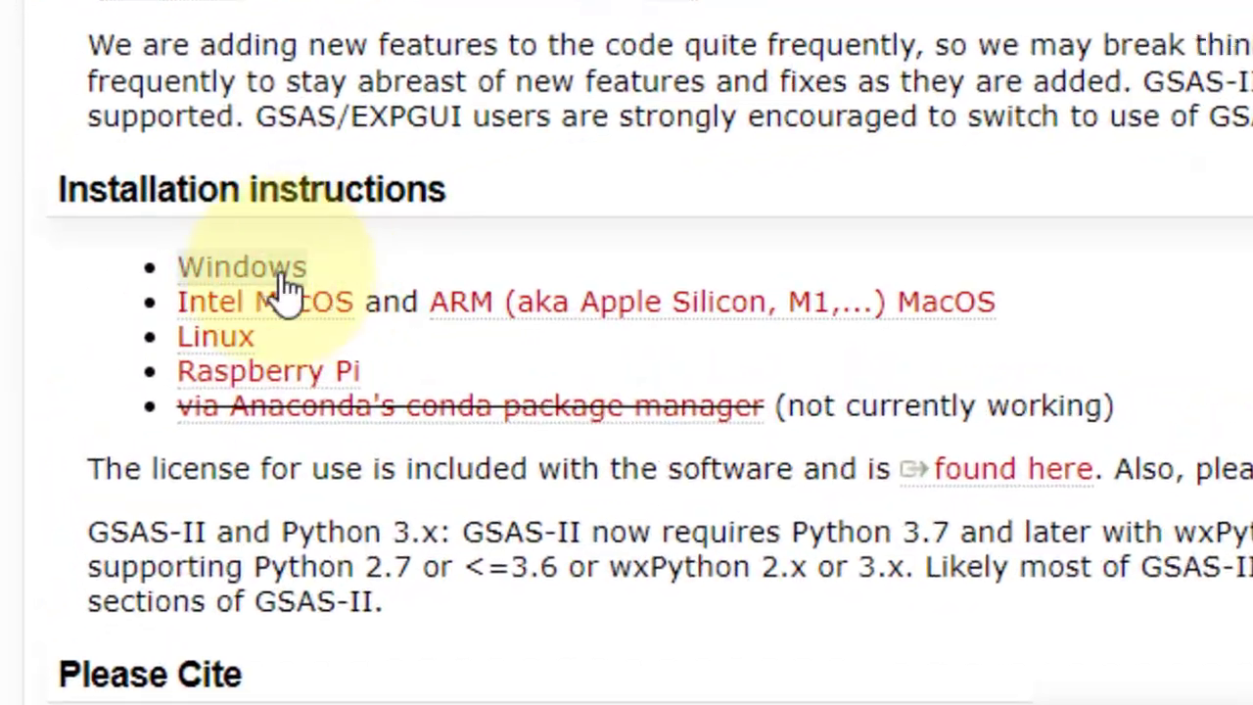
left_click(282, 276)
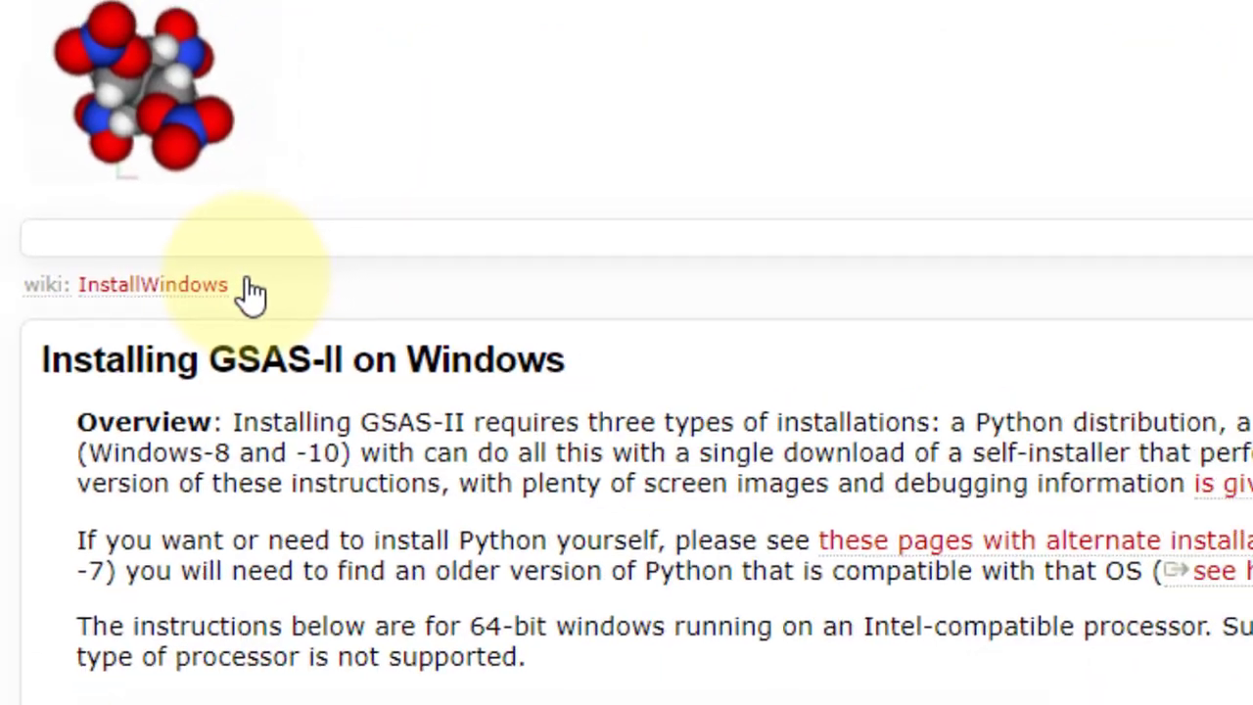
scroll(399, 380, "down", 2)
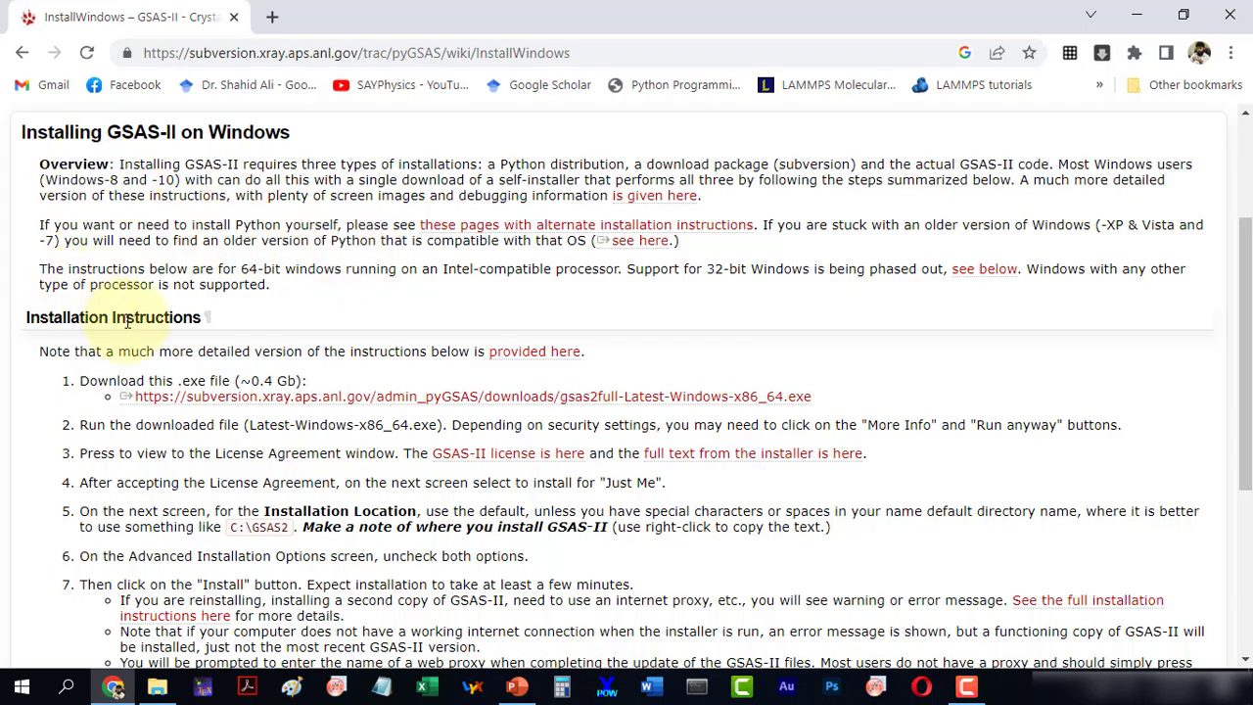
scroll(282, 335, "down", 1)
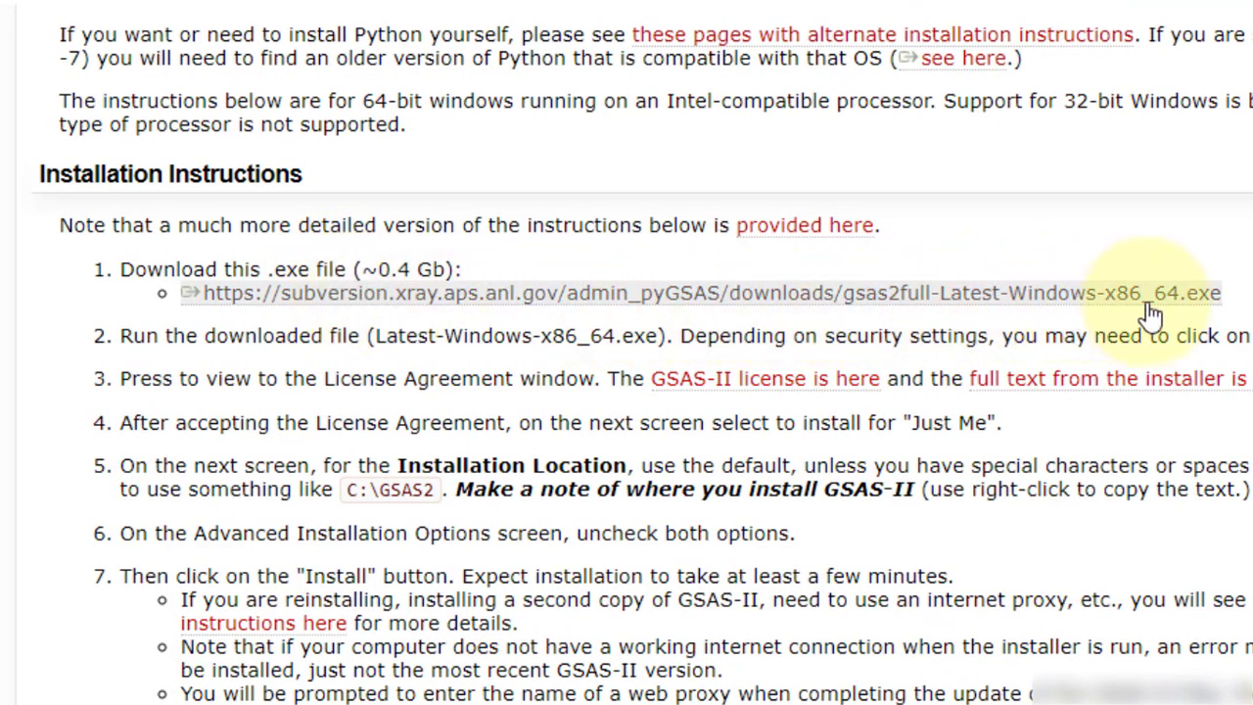
- Download the 543 MB gsas2full-Latest-Windows-x86_64.exe installer into Downloads\Programs with IDM
left_click(844, 304)
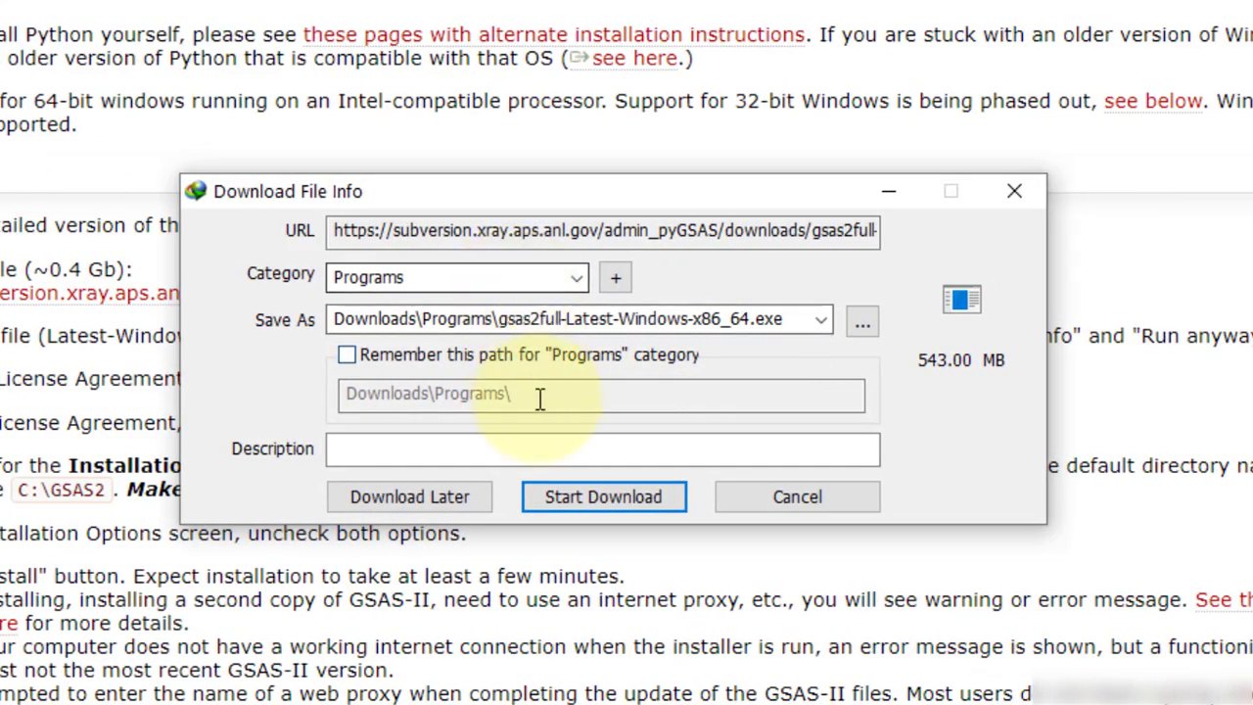
left_click(572, 497)
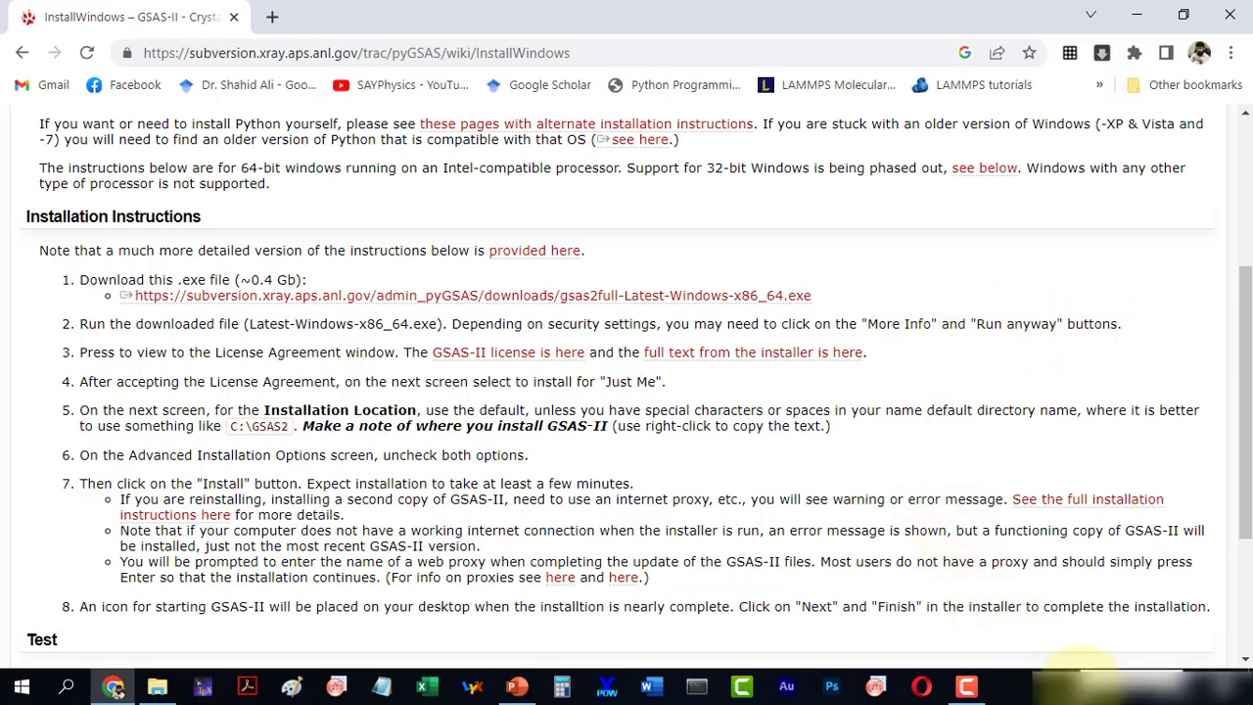
- Open the Downloads\Programs folder of the finished gsas2full download from IDM's tray icon
left_click(1079, 685)
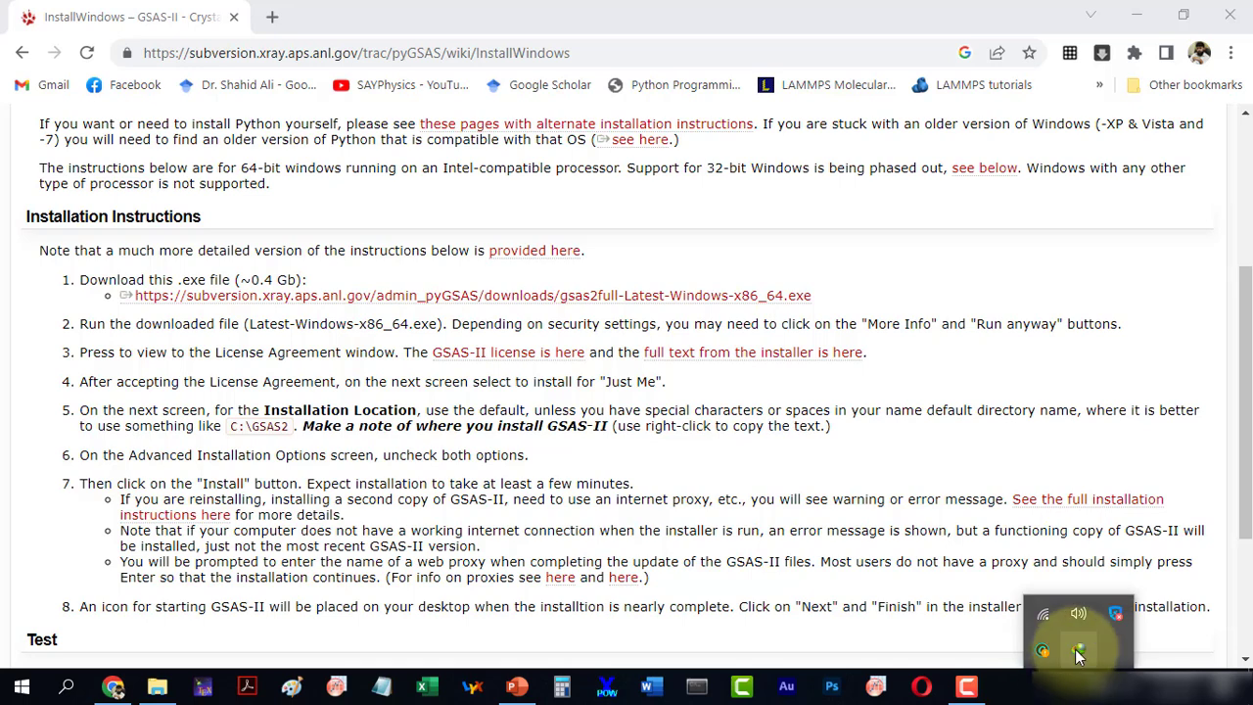
double_click(1075, 650)
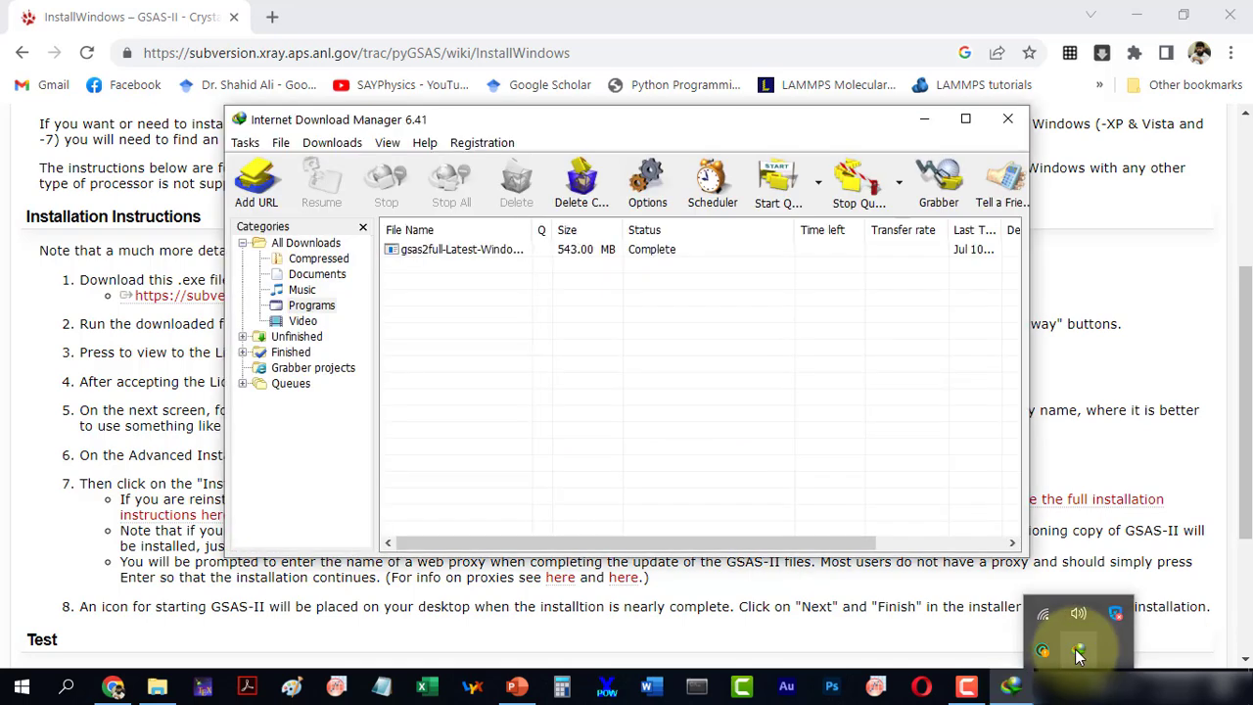
right_click(458, 251)
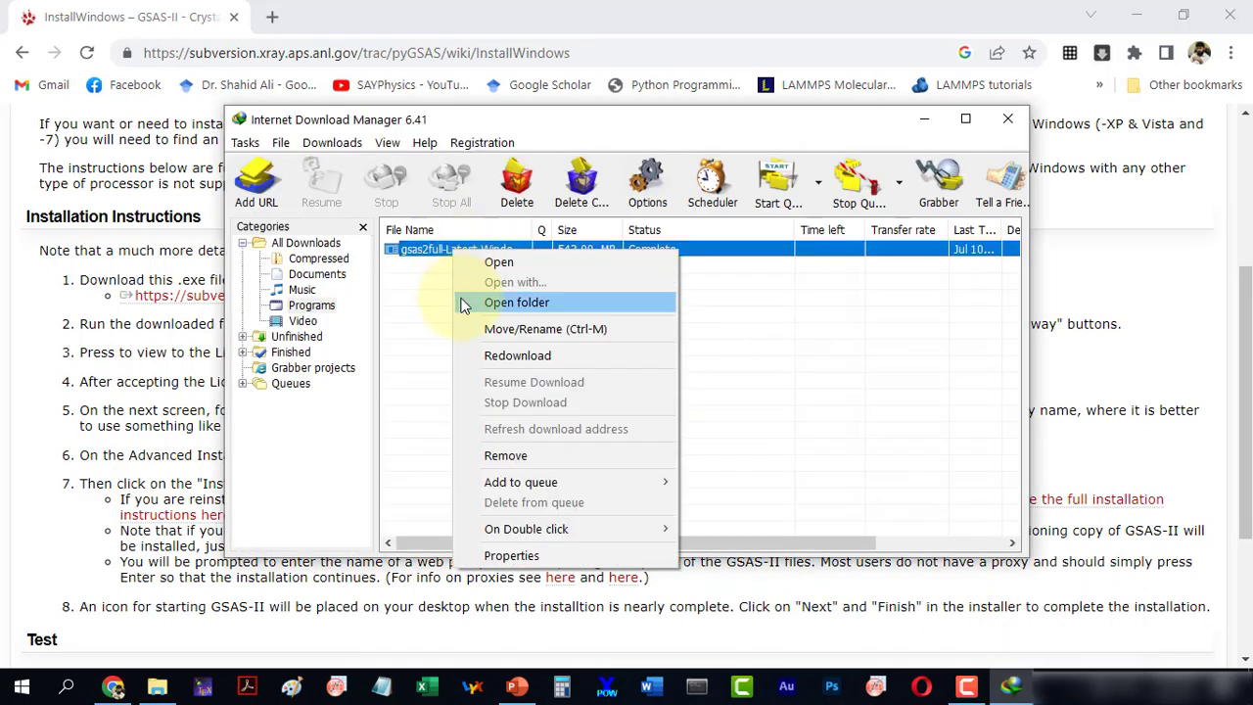
left_click(466, 303)
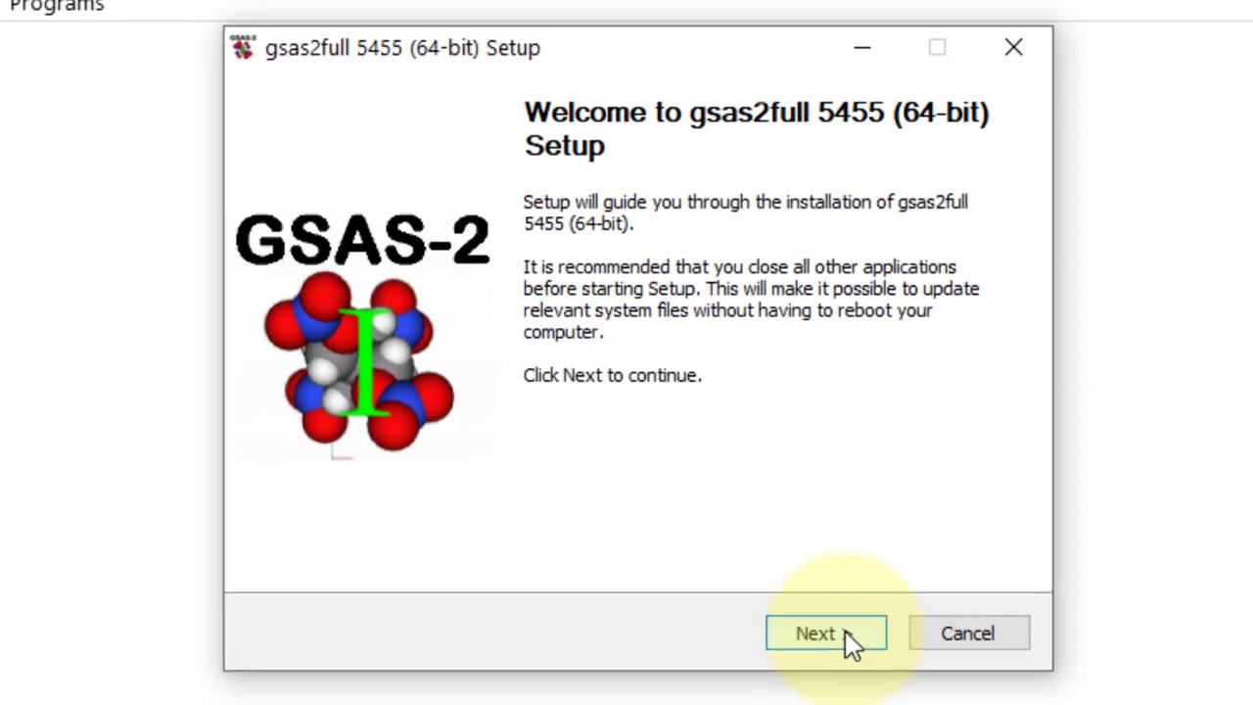
- Accept the gsas2full license and keep the default C:\ProgramData\gsas2full install folder
left_click(738, 528)
left_click_drag(1001, 283, 995, 433)
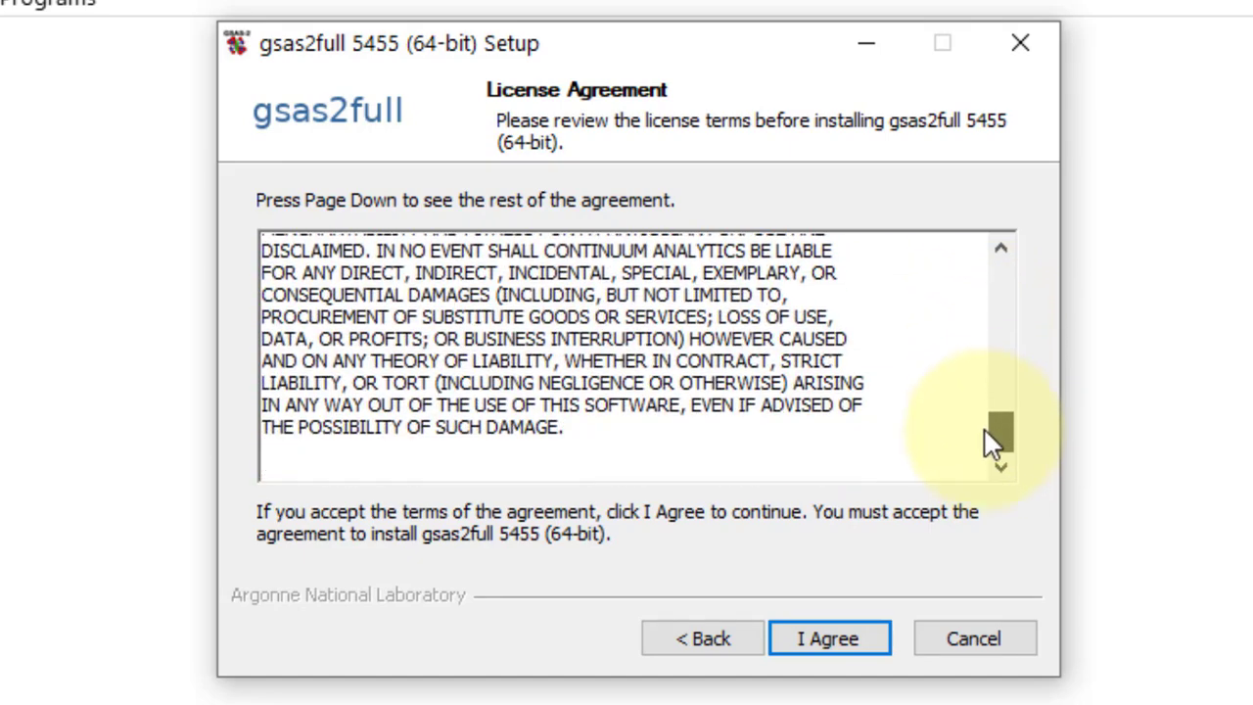
left_click(805, 641)
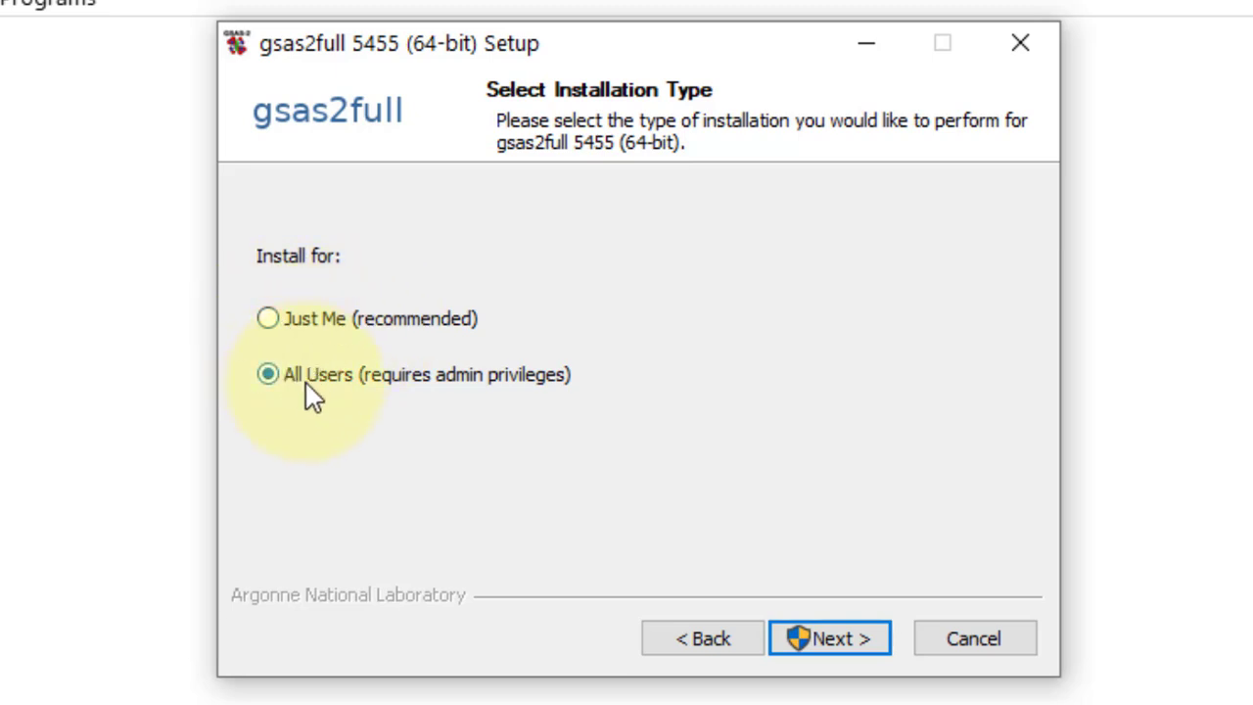
left_click(832, 638)
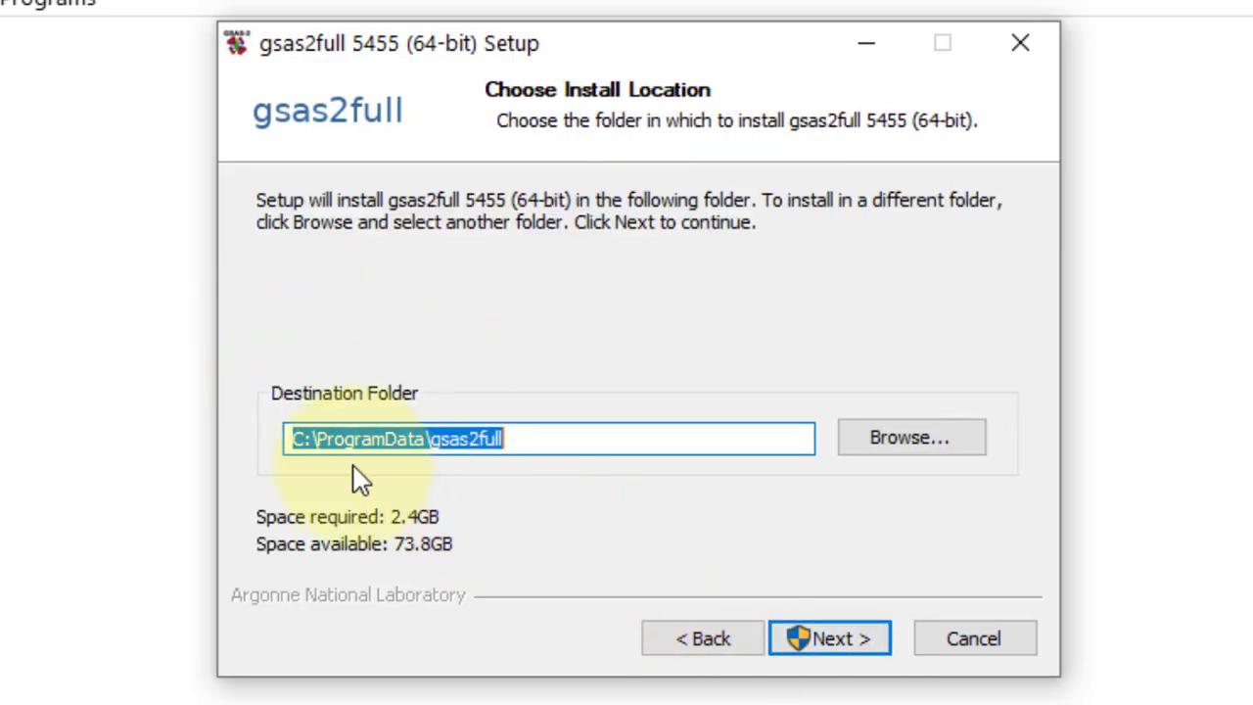
left_click_drag(294, 441, 537, 448)
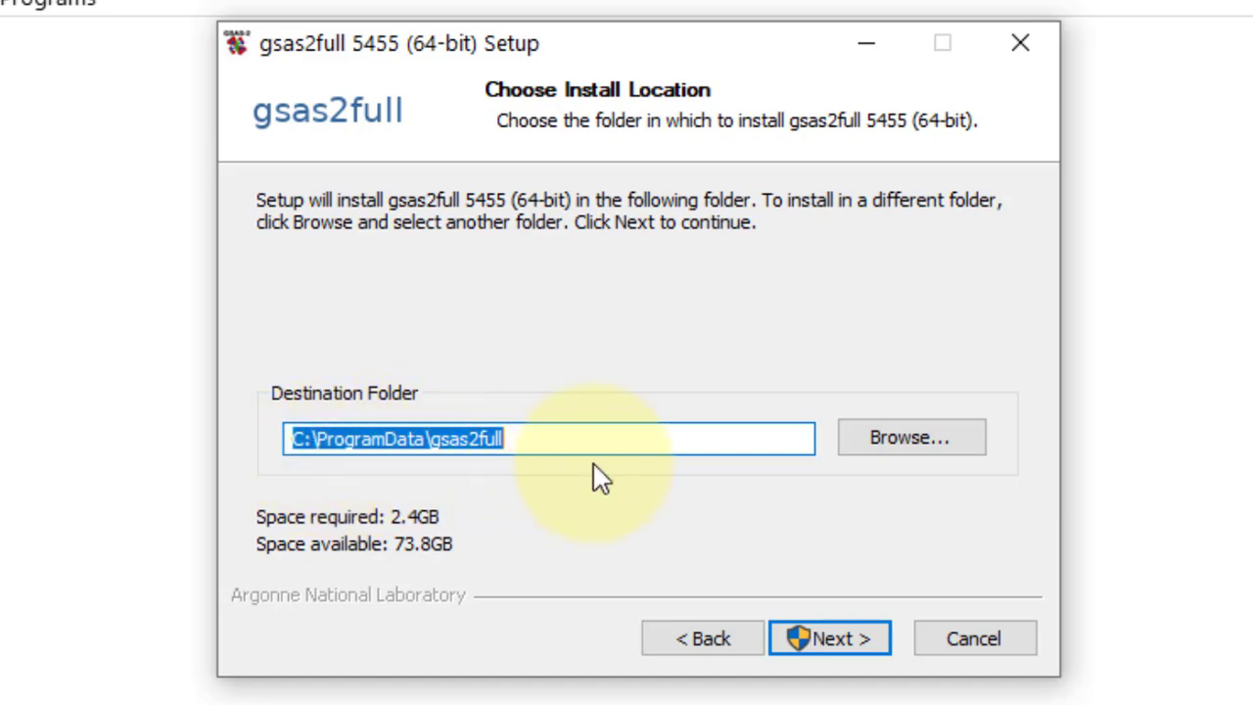
left_click(830, 644)
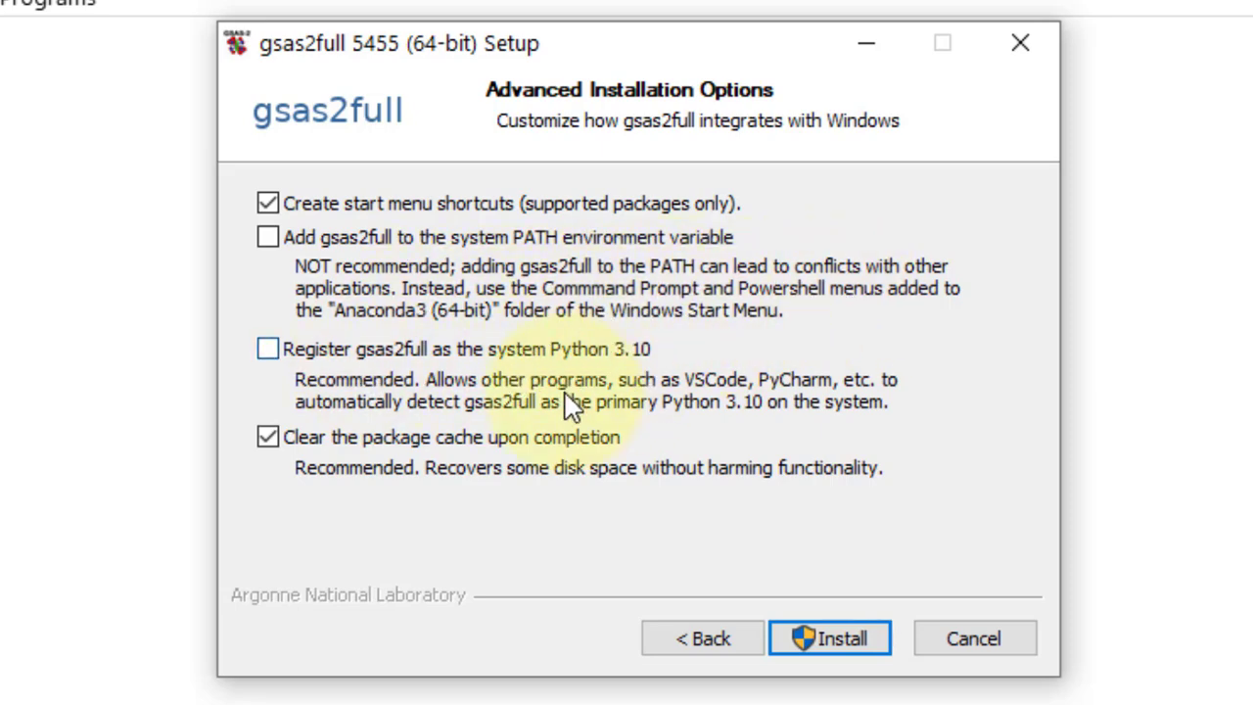
- Start installing gsas2full from the Advanced Installation Options page
left_click(837, 652)
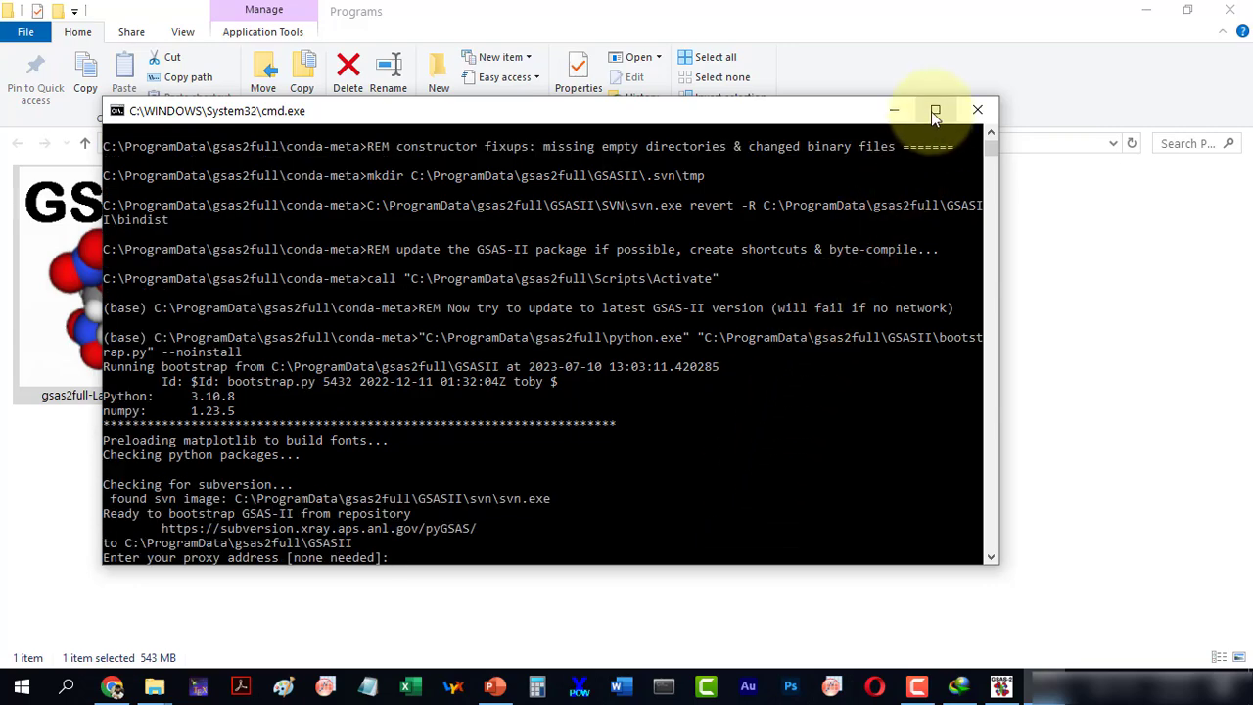
- Maximize the cmd.exe window and continue past the proxy prompt without a proxy address
left_click(935, 111)
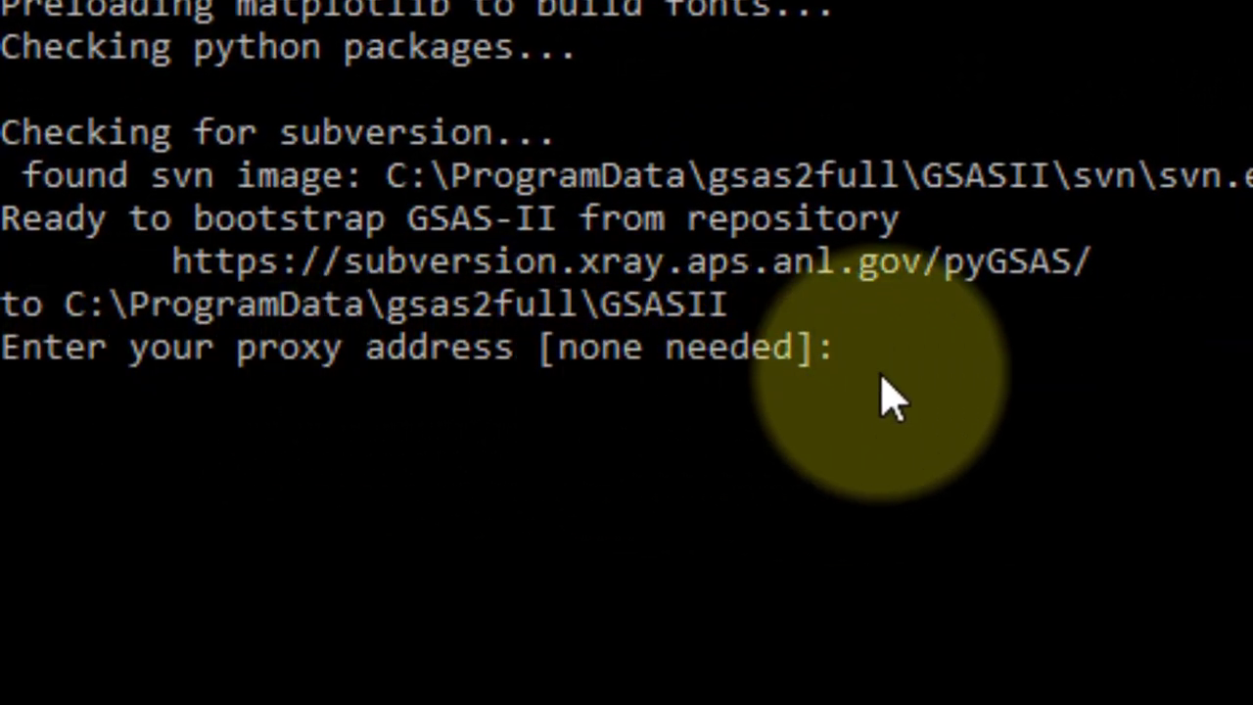
key("Return")
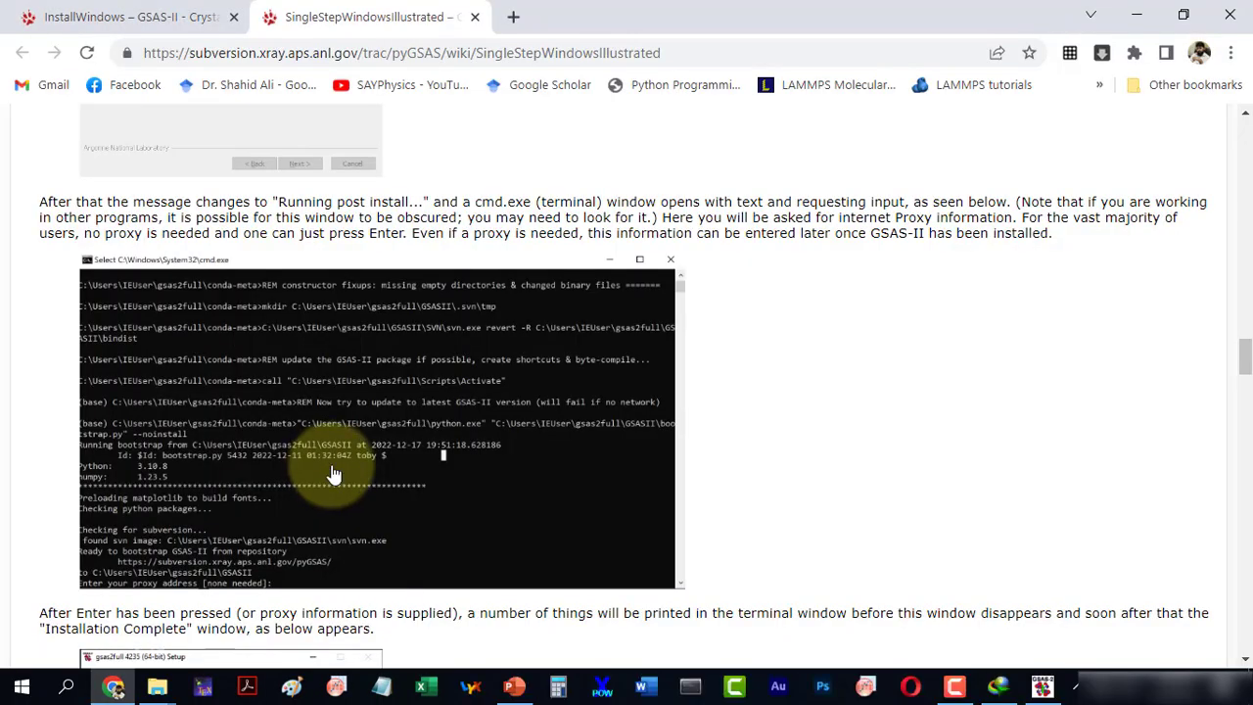
- Finish the gsas2full 5455 (64-bit) setup wizard and close it
left_click(1043, 687)
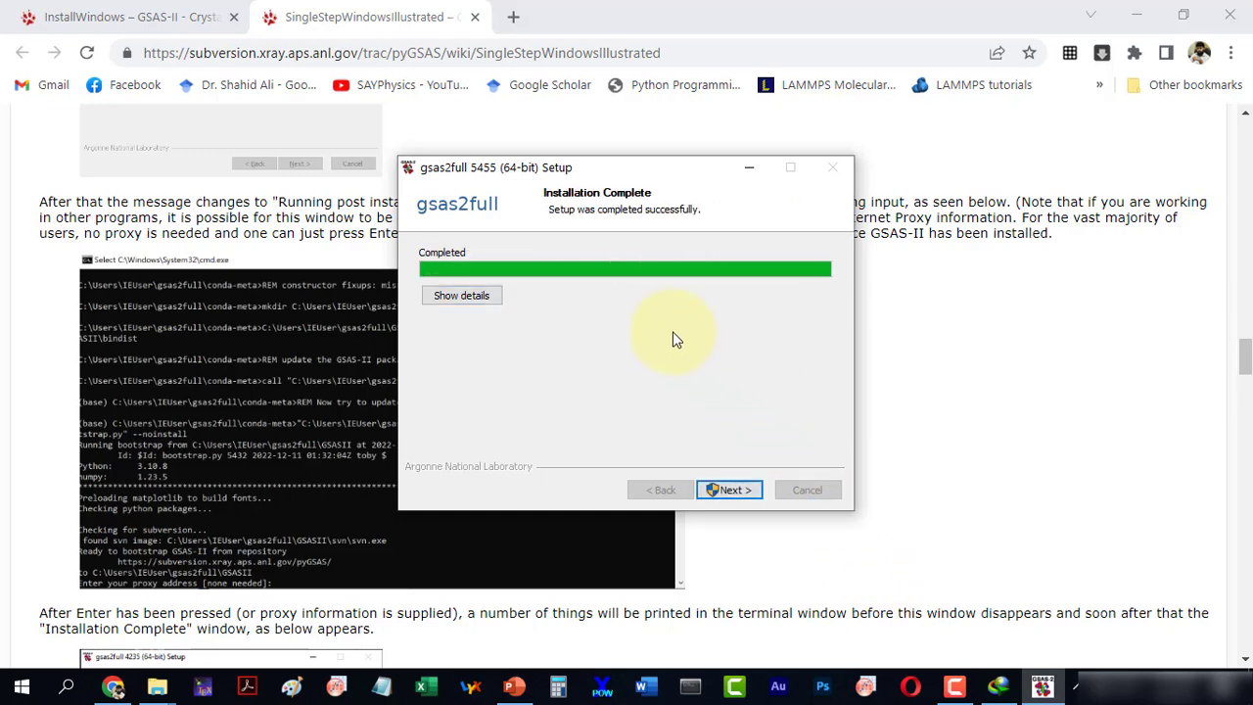
left_click(734, 492)
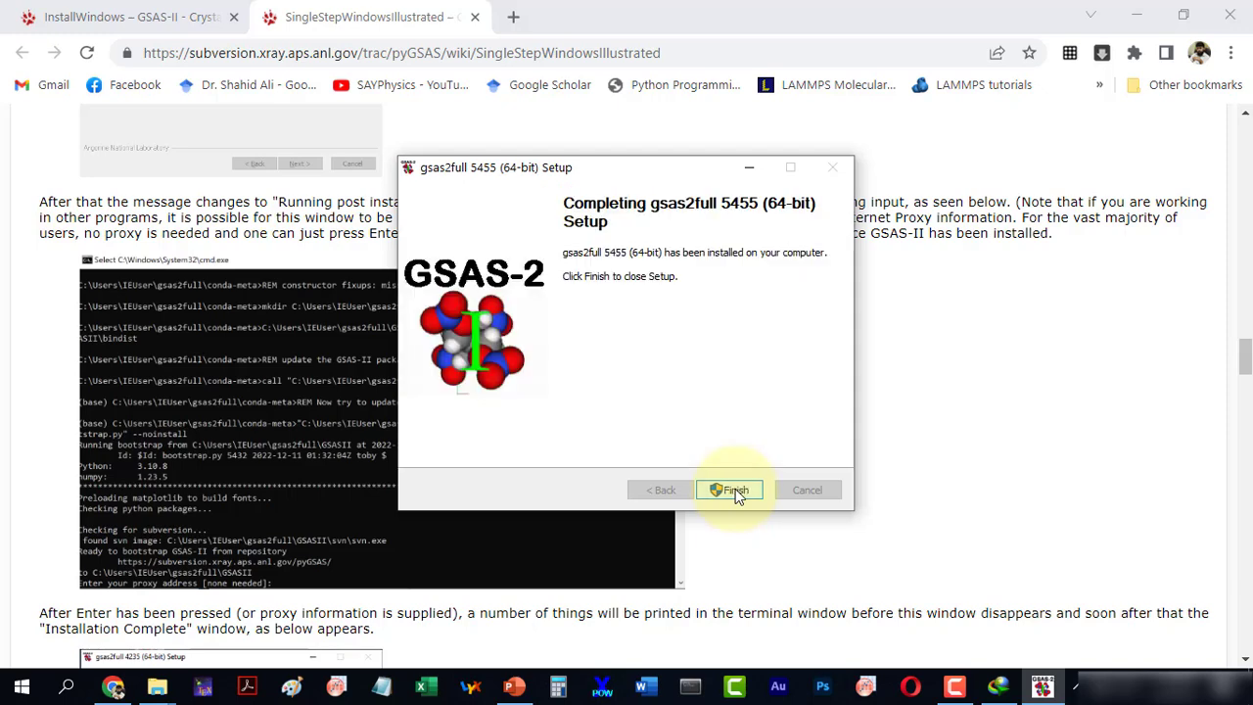
left_click(737, 491)
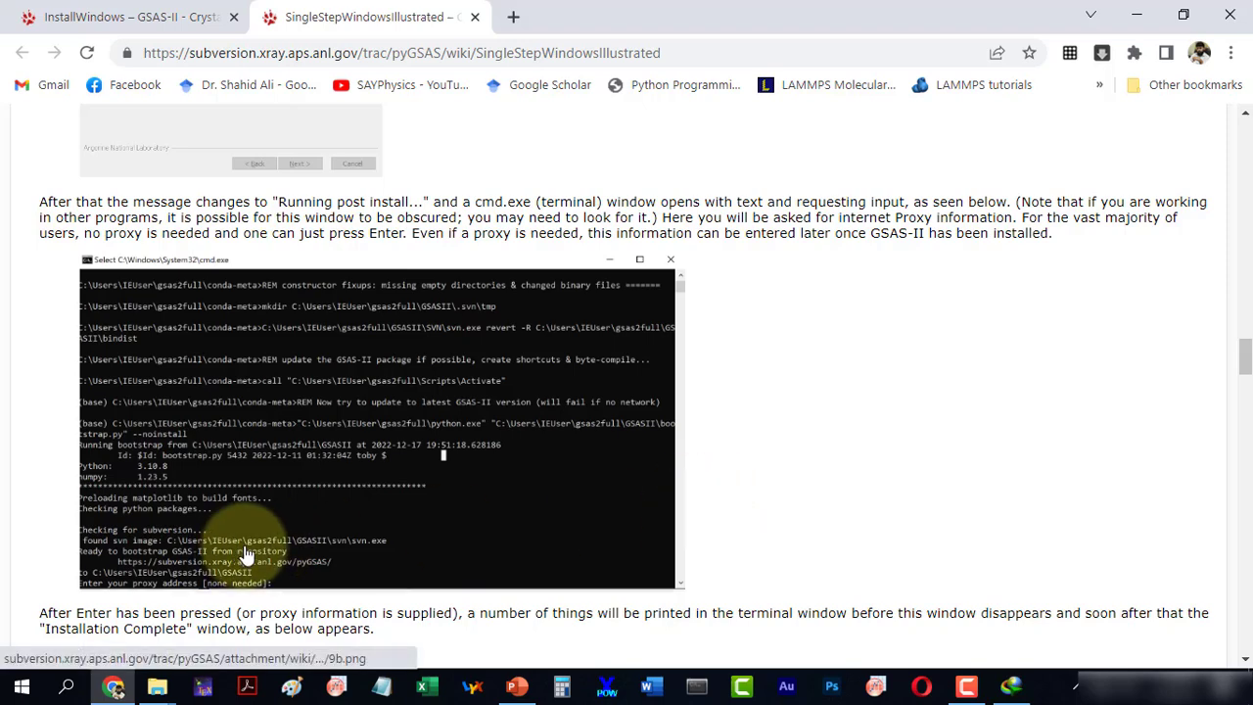
- Search Windows for gsas and launch GSAS-II
left_click(68, 691)
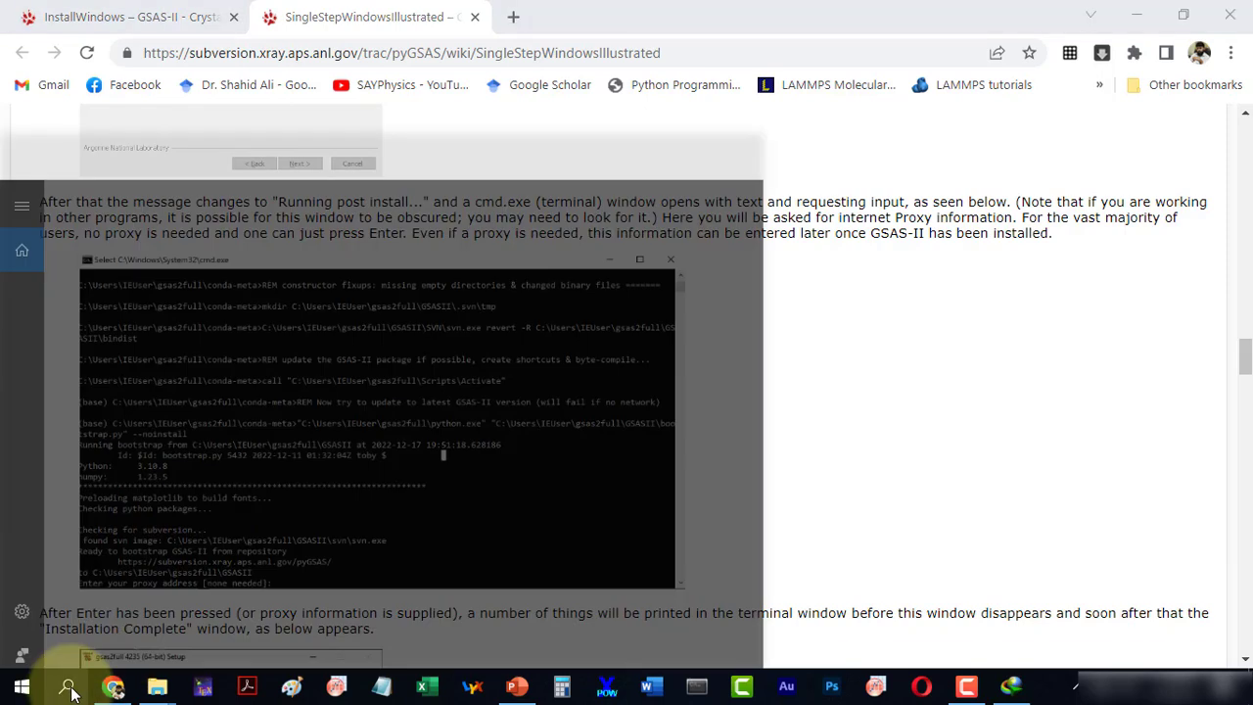
type("gsas")
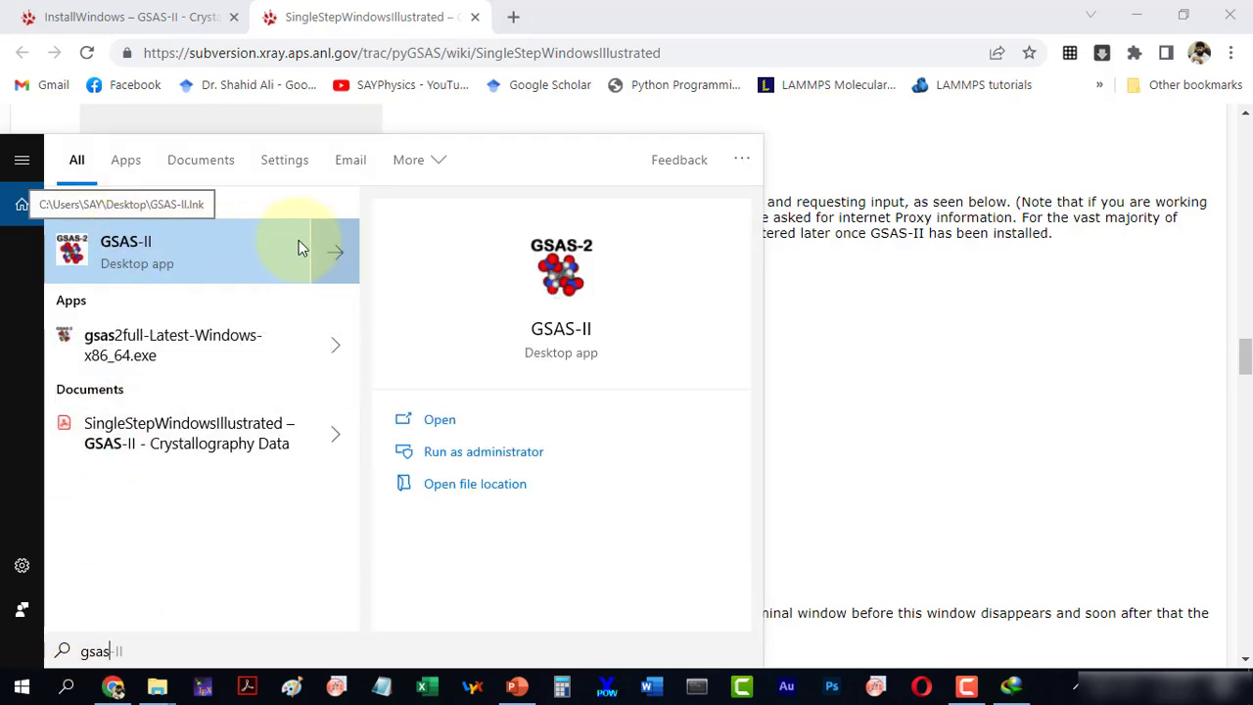
left_click(435, 422)
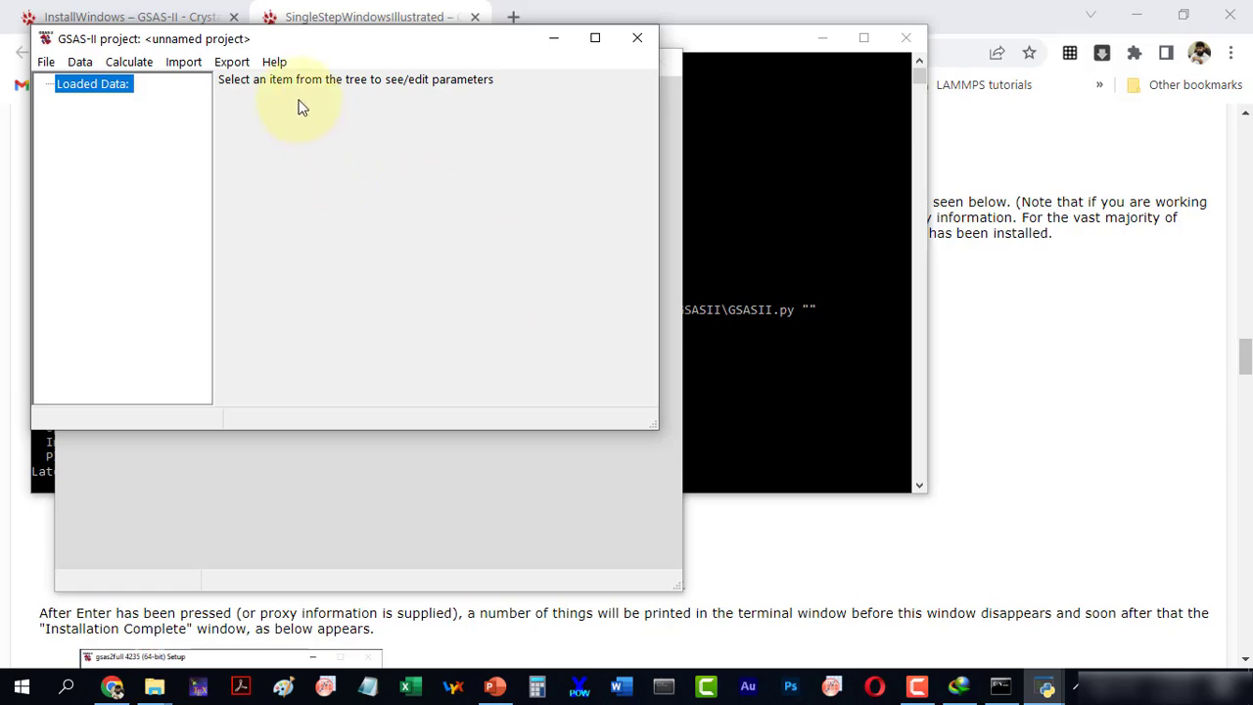
- Confirm GSAS-II version 5624 under Help > About, then move the project and plots windows apart
left_click(274, 61)
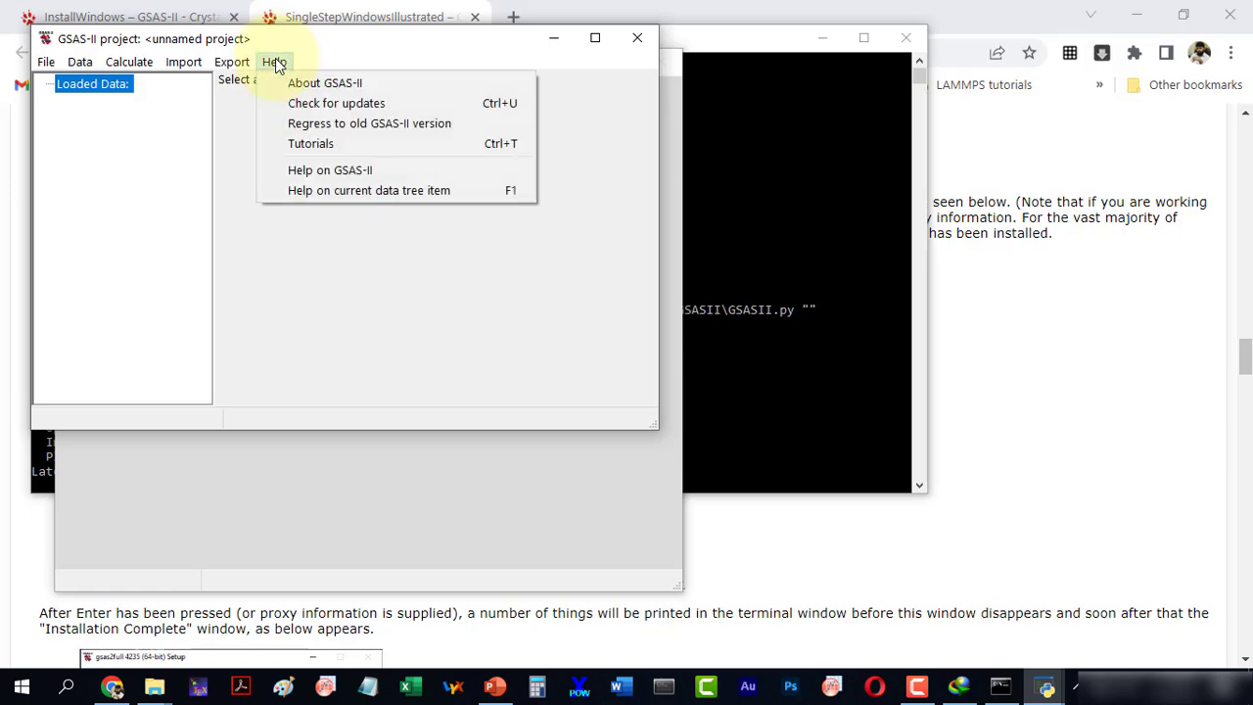
left_click(300, 83)
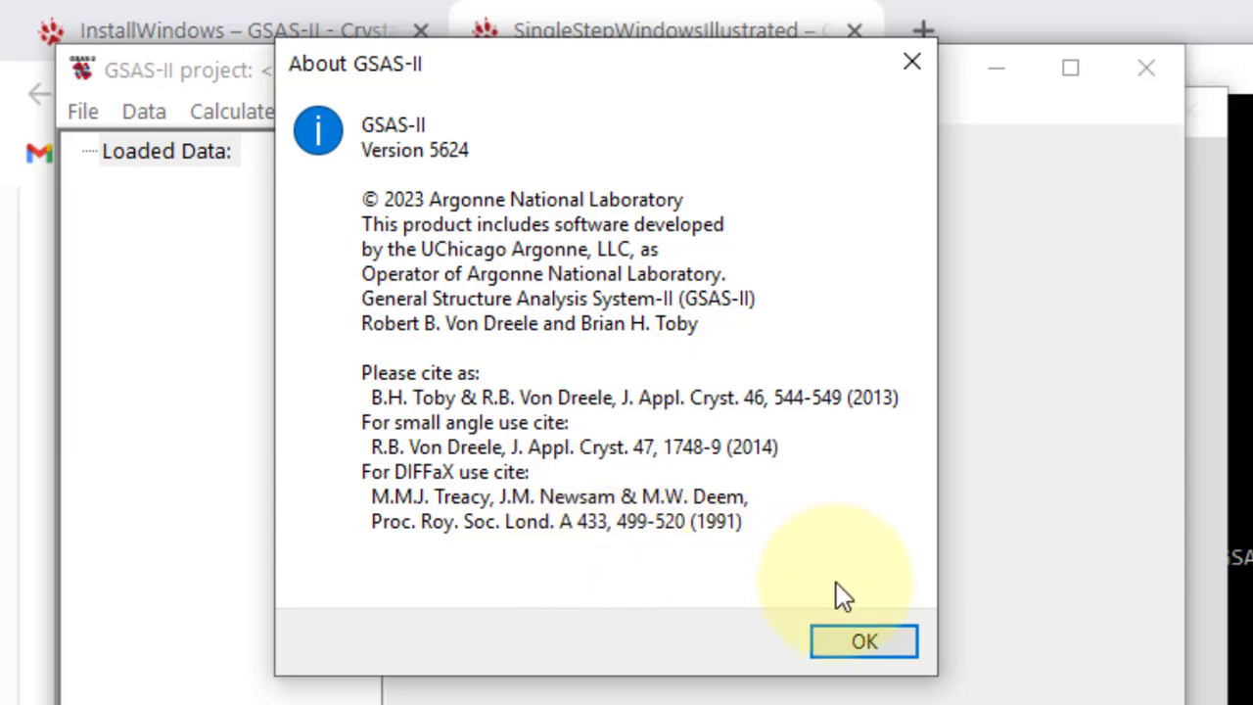
left_click(872, 646)
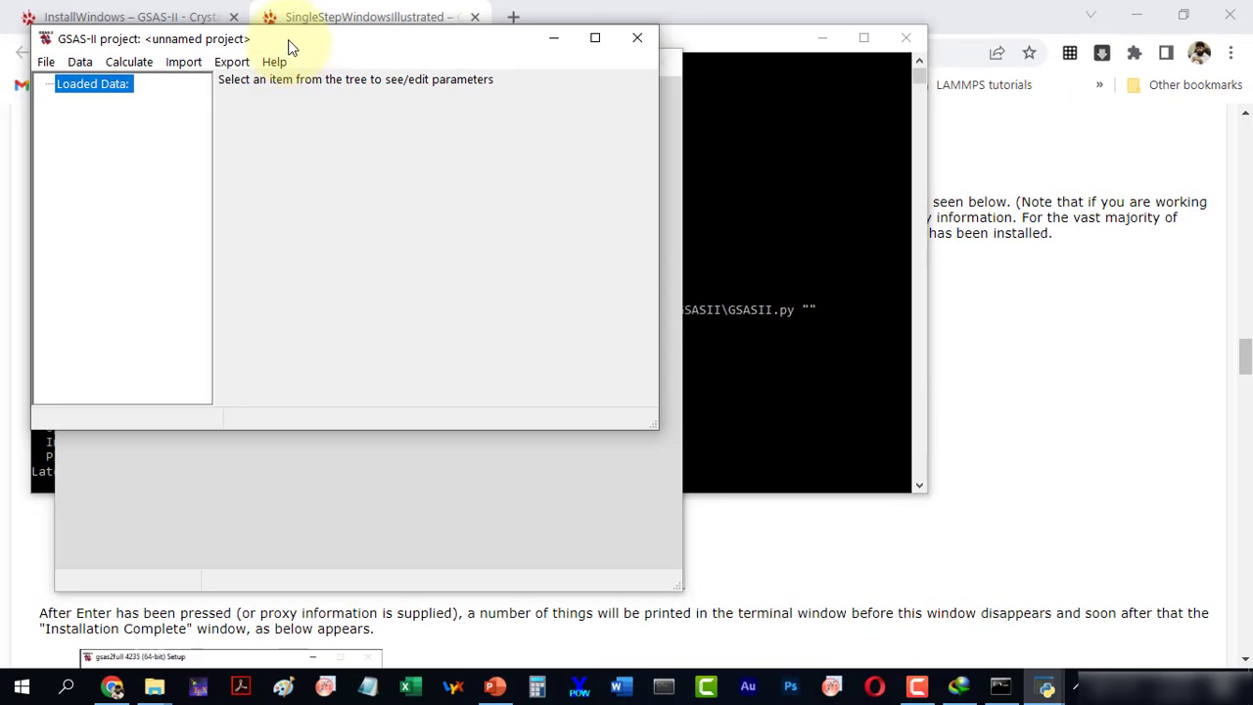
left_click_drag(288, 47, 313, 88)
left_click_drag(441, 68, 1063, 76)
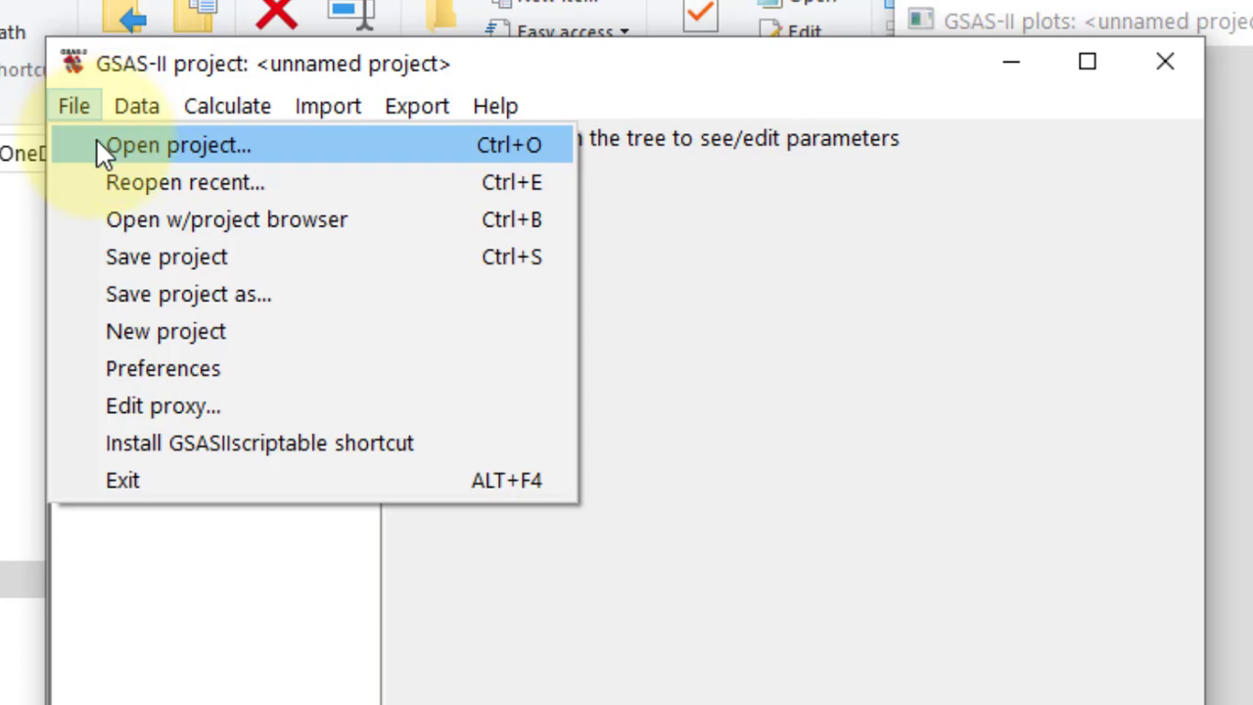
- Import LiF CSV MS DOS.csv through the comma/tab/semicolon separated powder data importer
key("Escape")
left_click(326, 114)
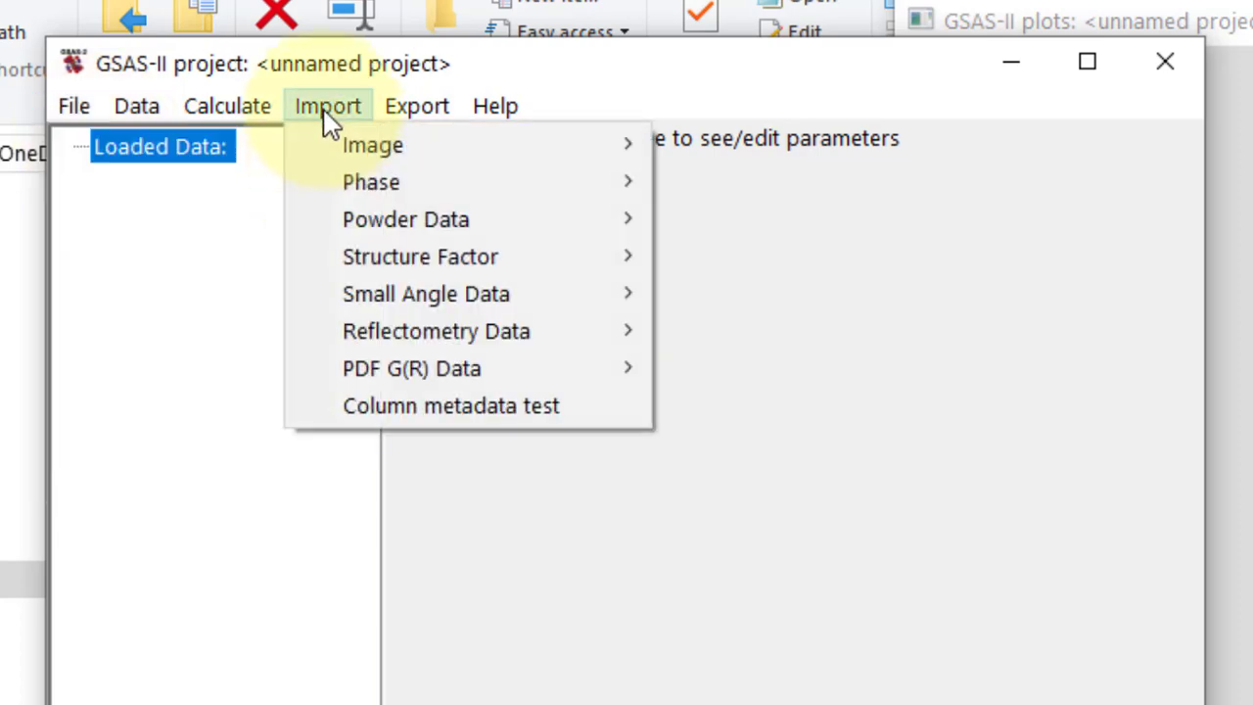
mouse_move(335, 152)
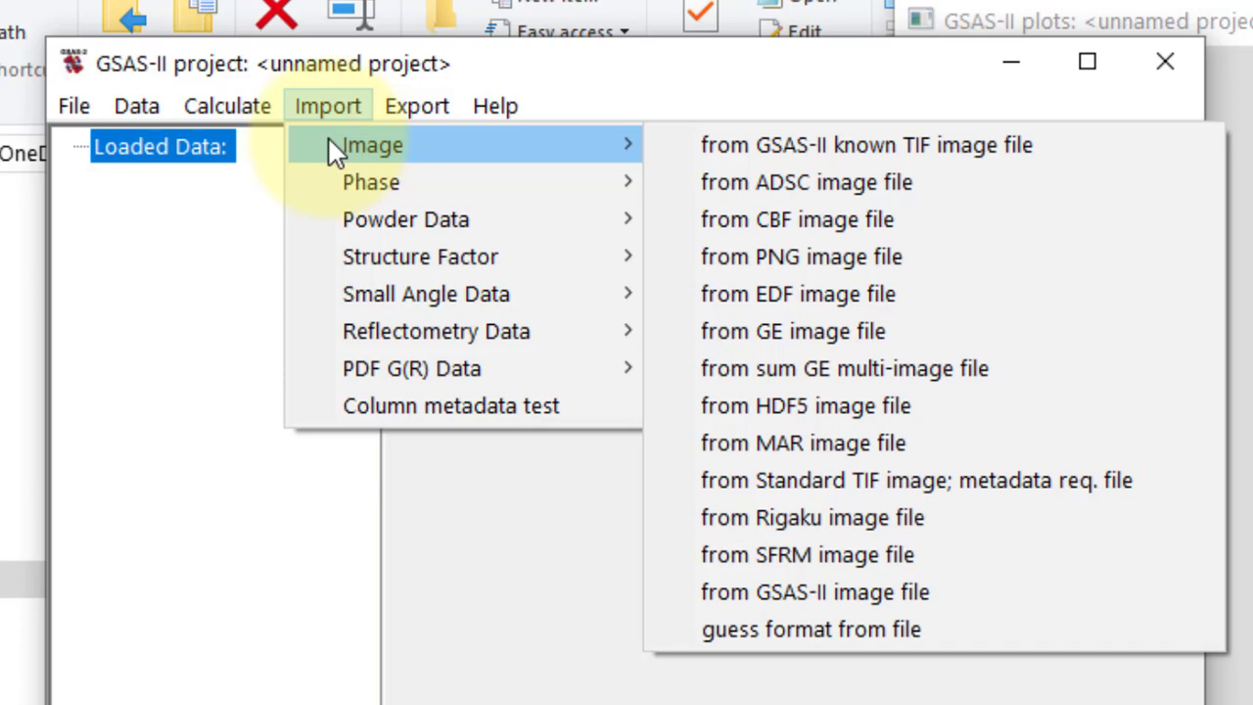
mouse_move(335, 224)
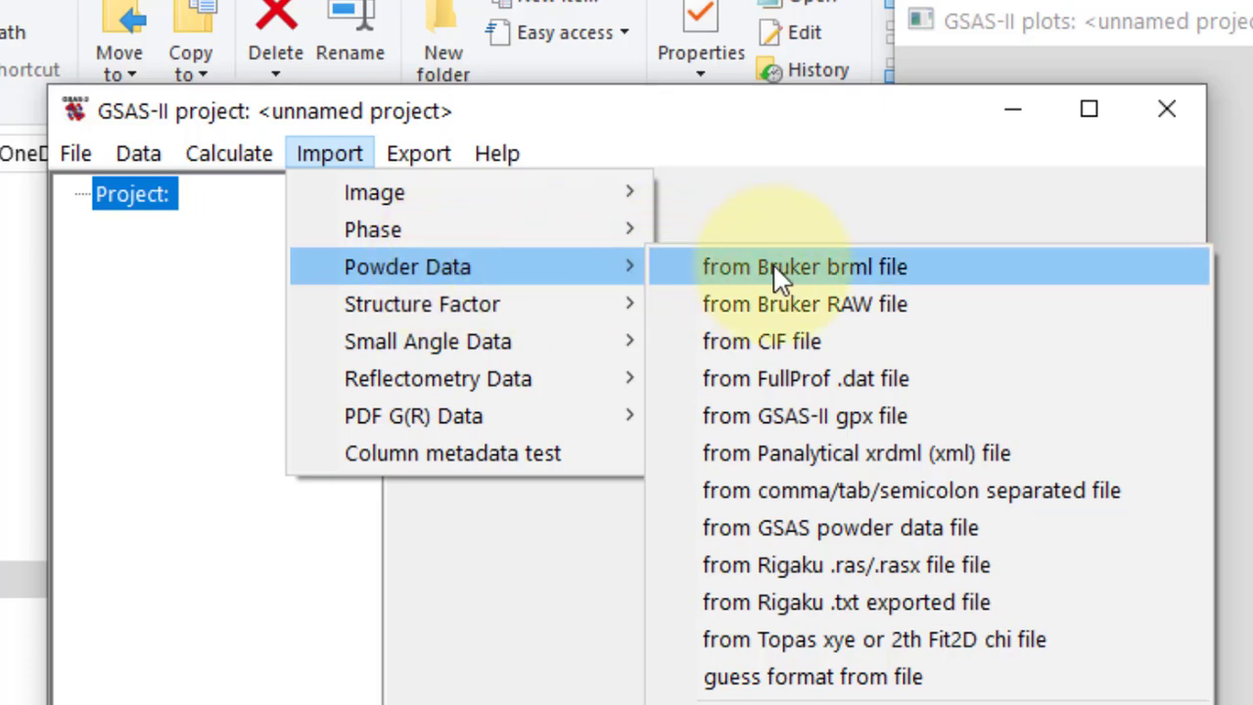
left_click(783, 491)
left_click(466, 415)
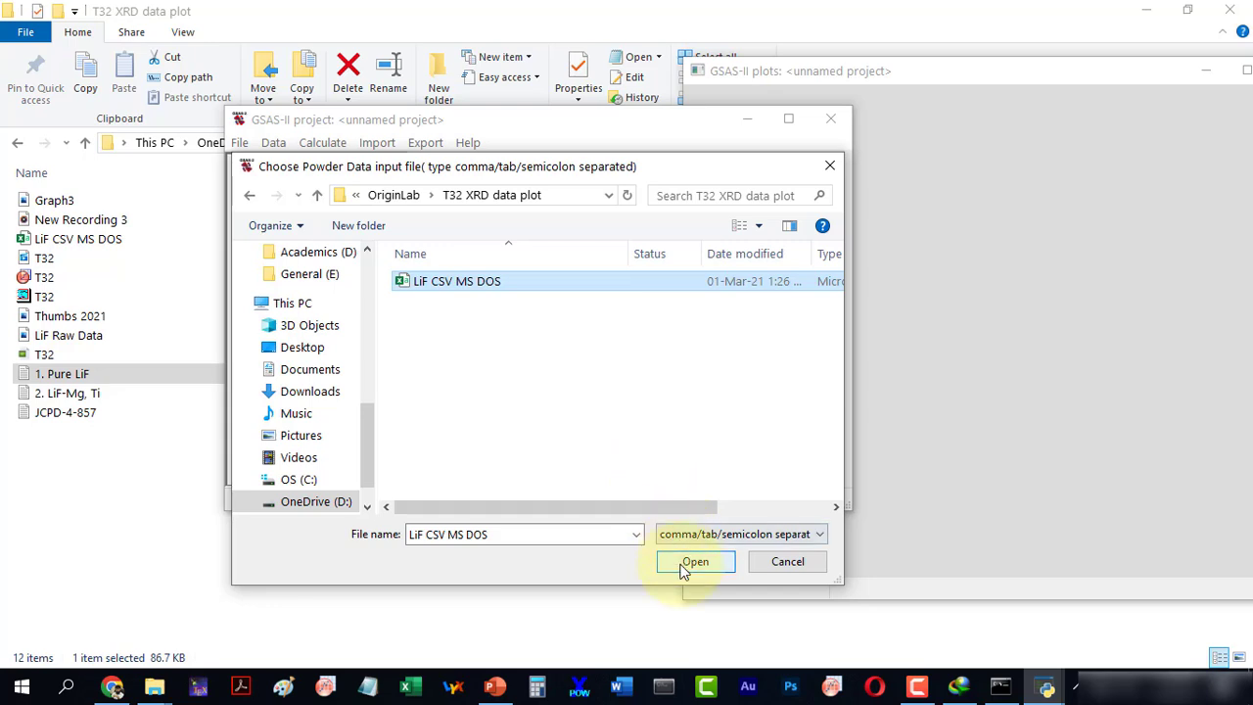
left_click(686, 566)
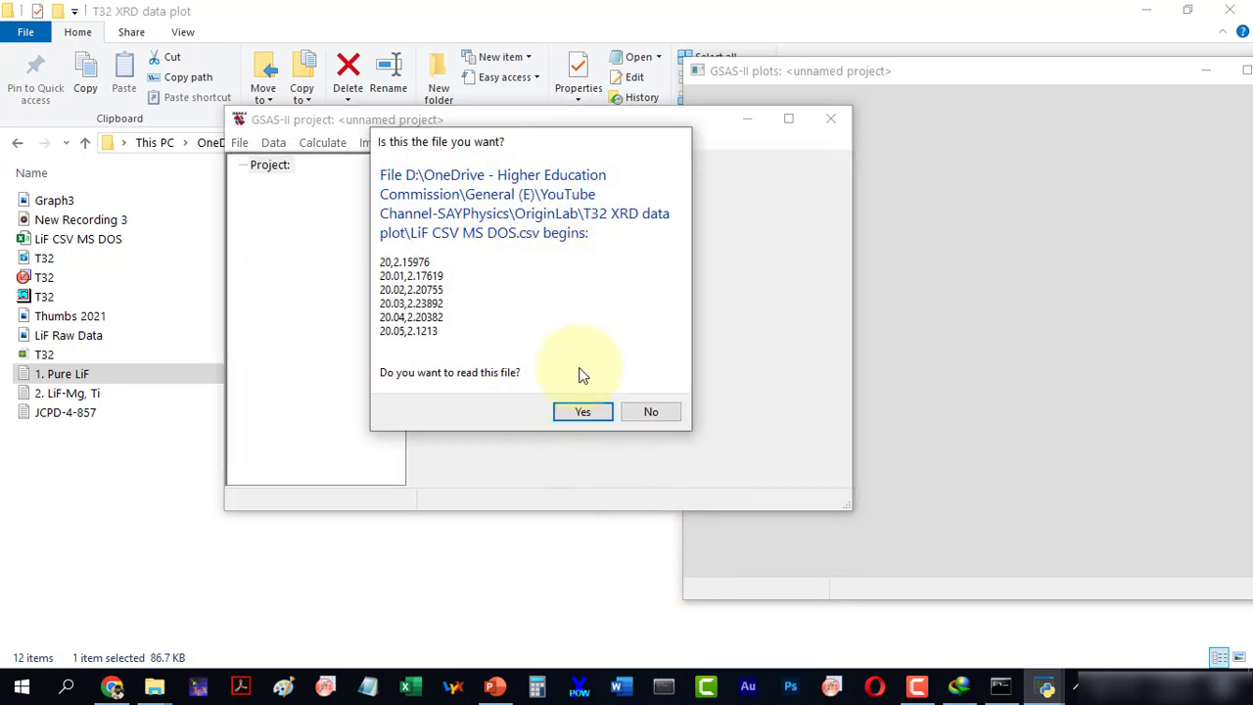
- Confirm reading the CSV, skip the parameter file, and accept the 'Defaults for CuKa lab data'
left_click(582, 412)
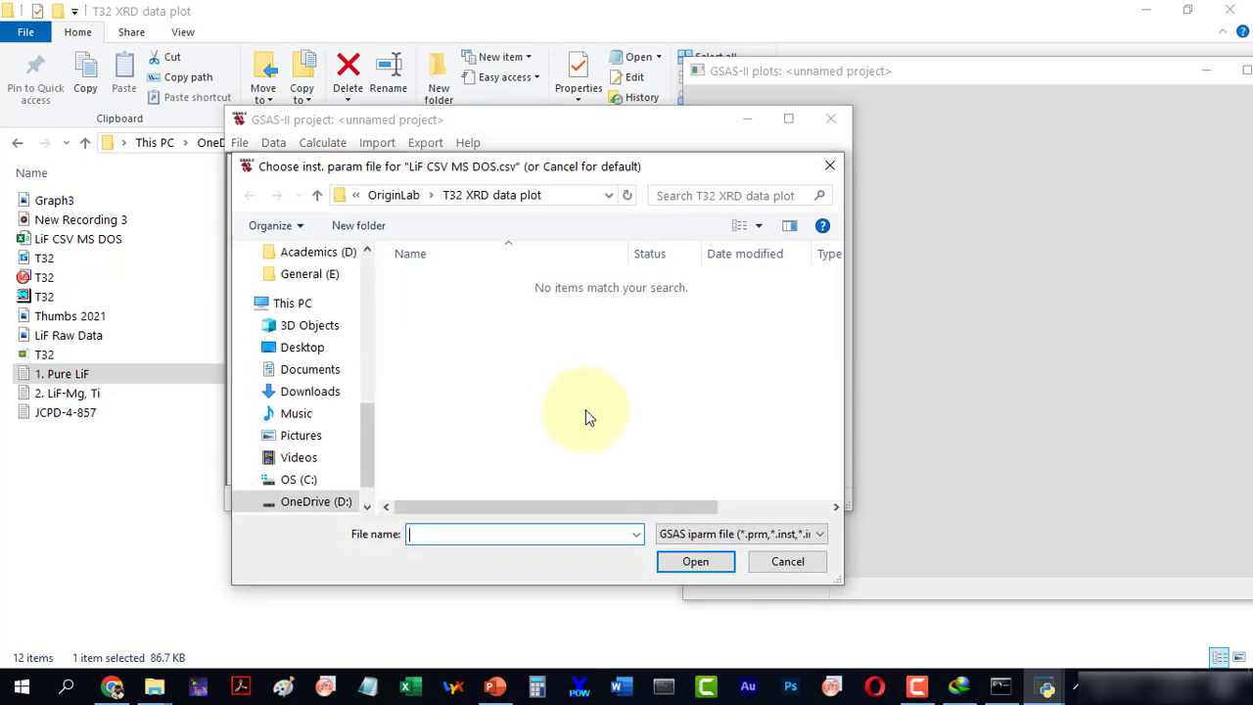
left_click(771, 567)
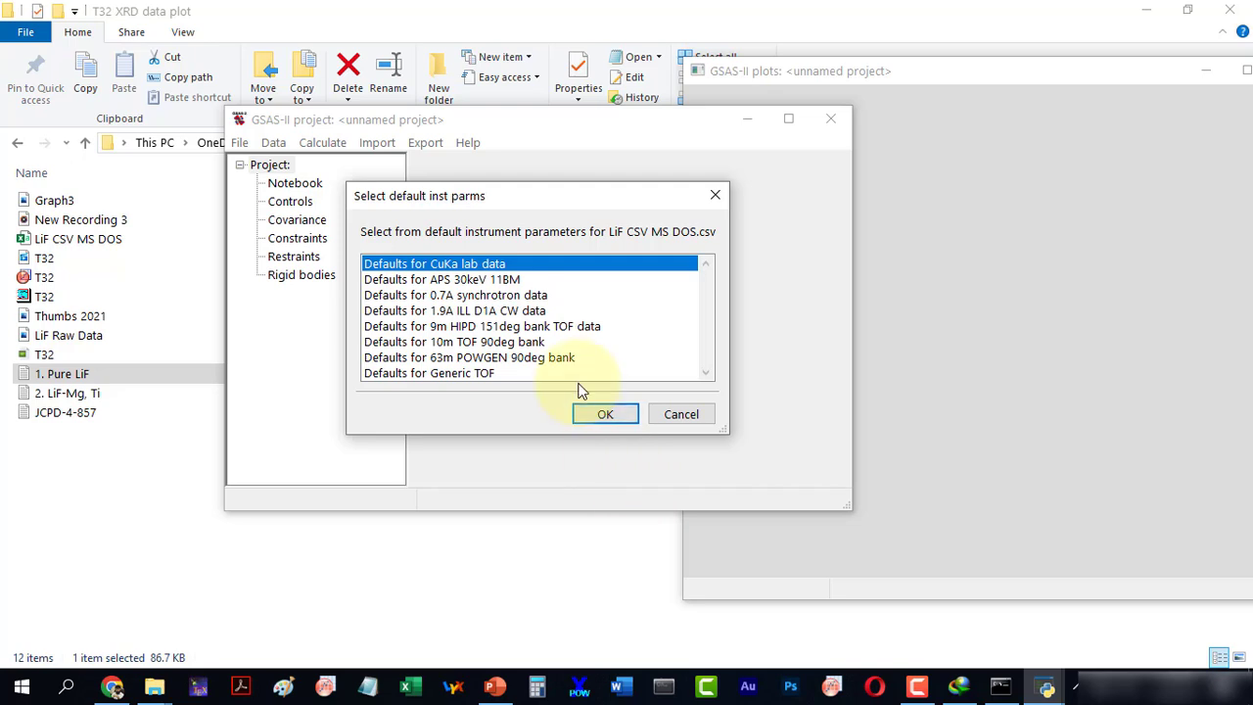
left_click(593, 414)
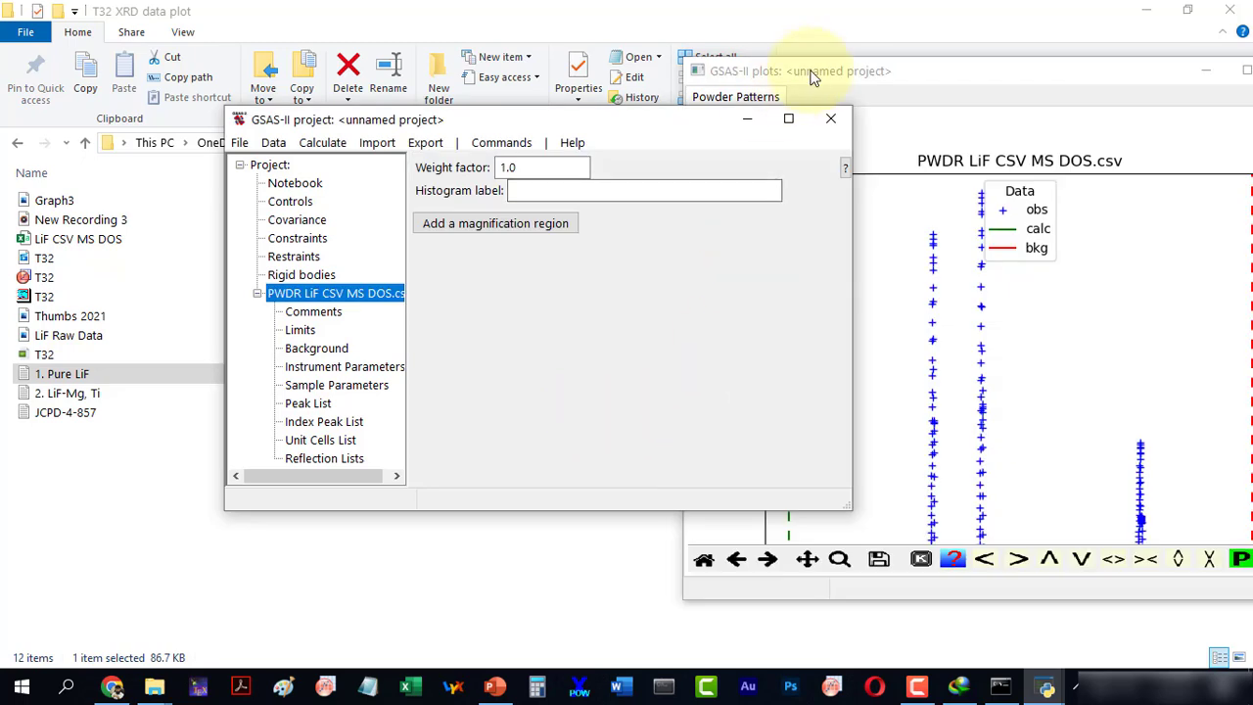
- Move the plots window on screen and zoom the intensity axis out to about −25 to 150
left_click(811, 73)
left_click_drag(811, 74, 648, 68)
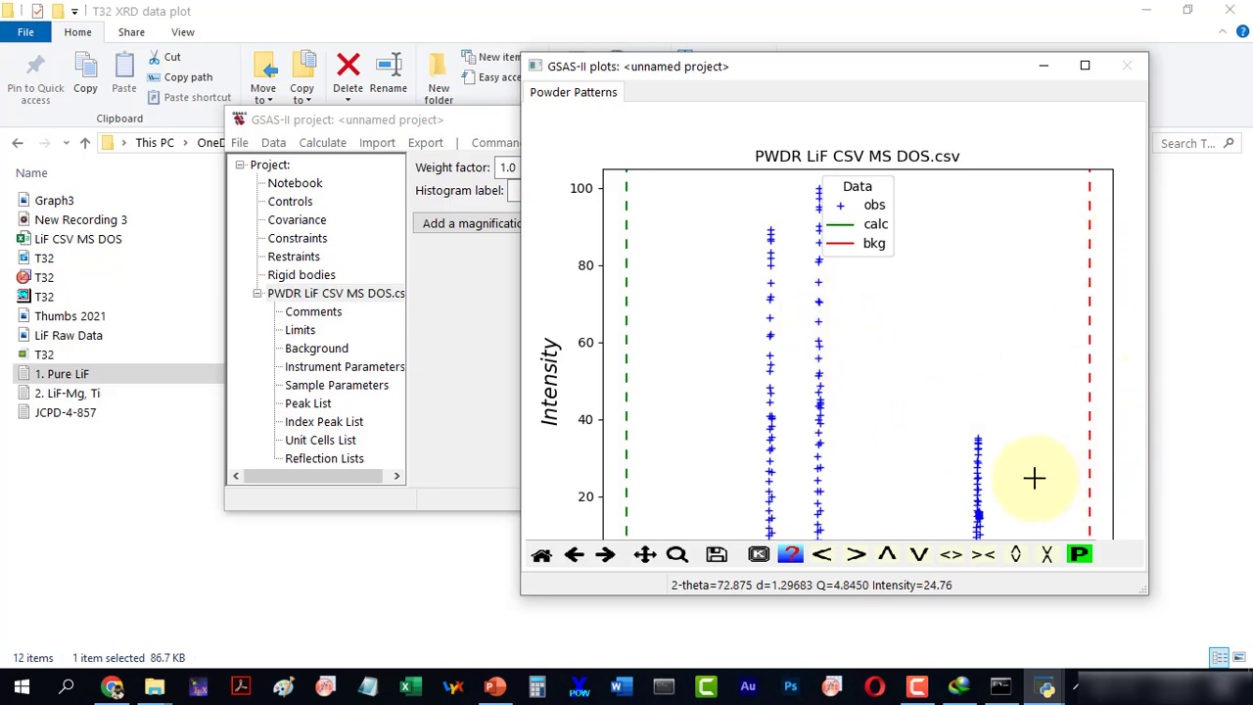
left_click(1048, 554)
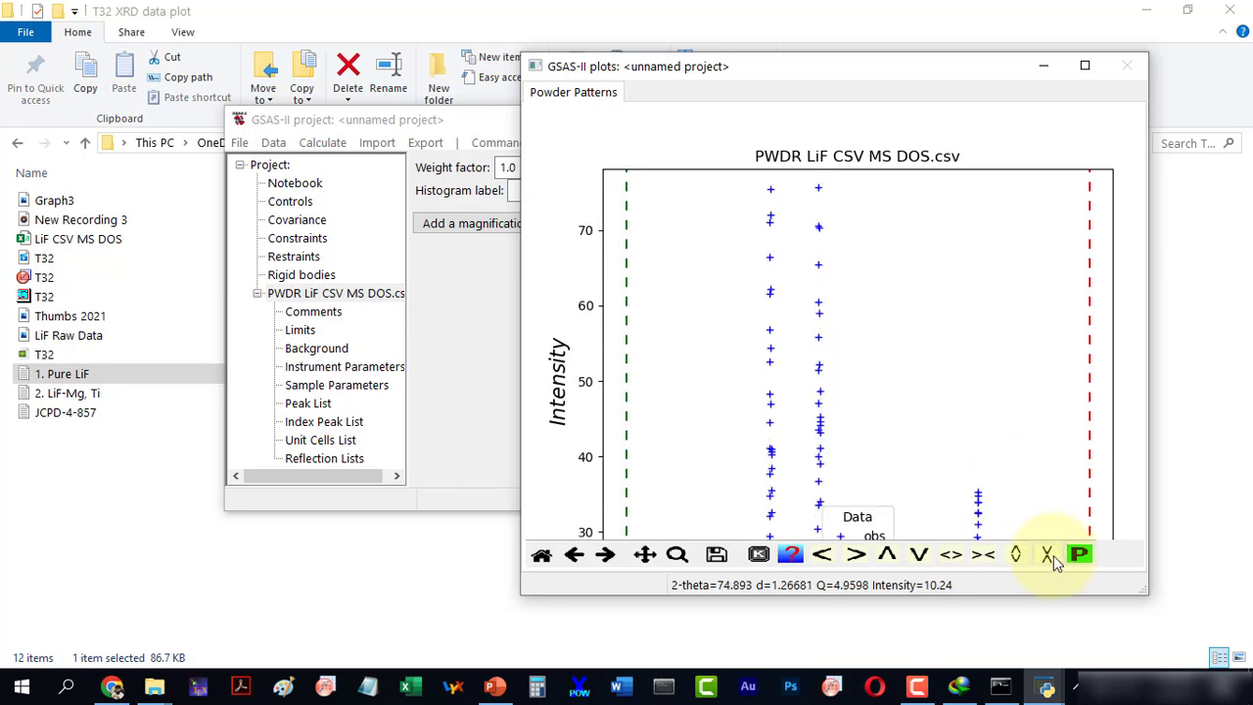
left_click(1048, 554)
left_click(1048, 554)
left_click(1048, 555)
left_click(1047, 554)
left_click(1048, 554)
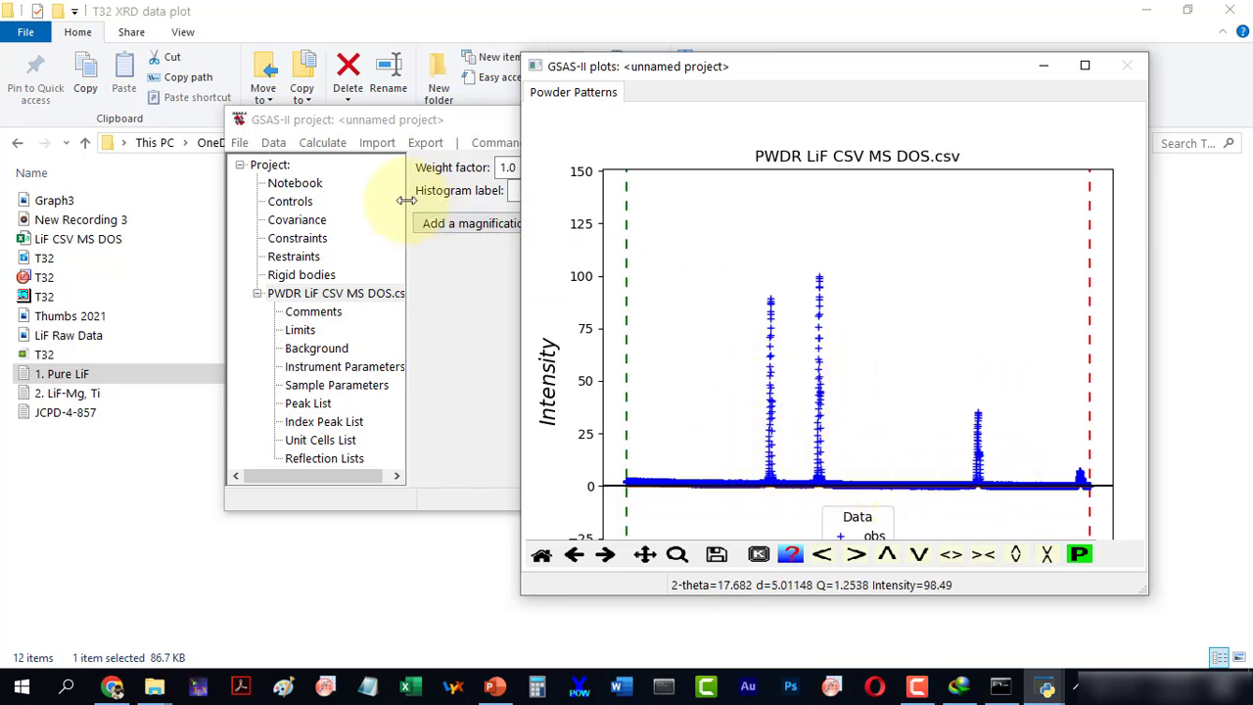
left_click(370, 121)
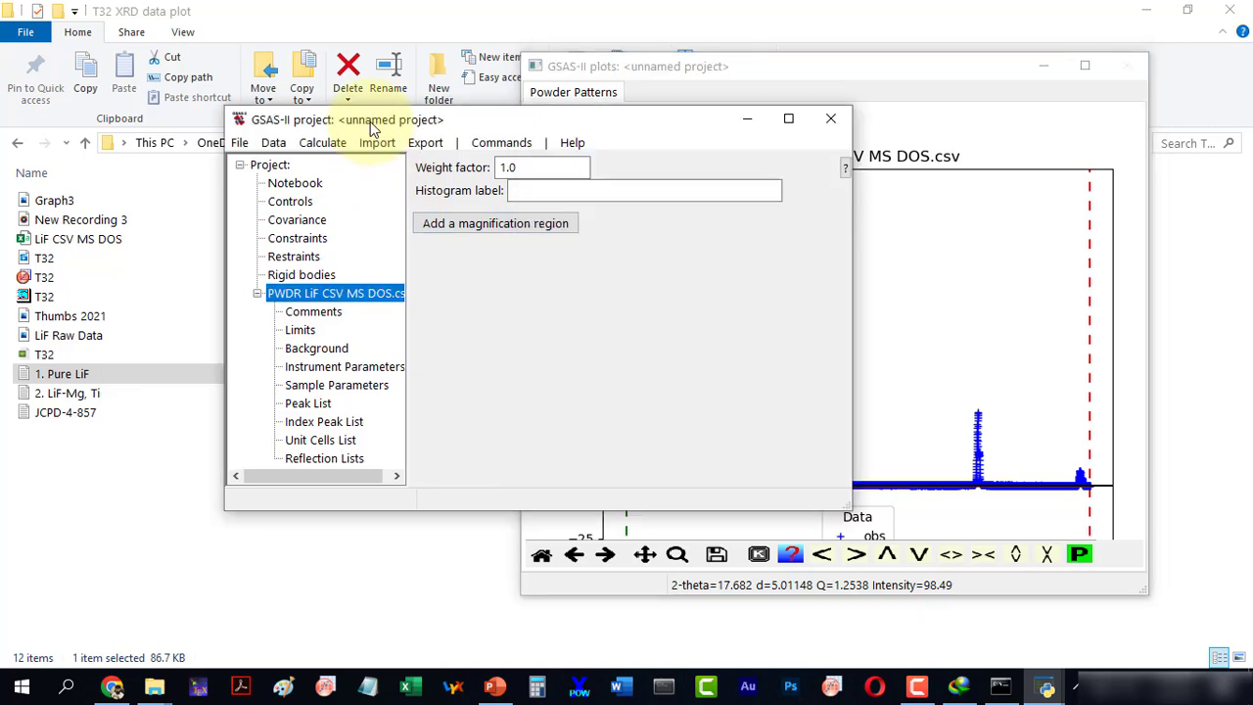
- Start a new project without saving the CSV histogram, then bring up Import > Powder Data
left_click(240, 144)
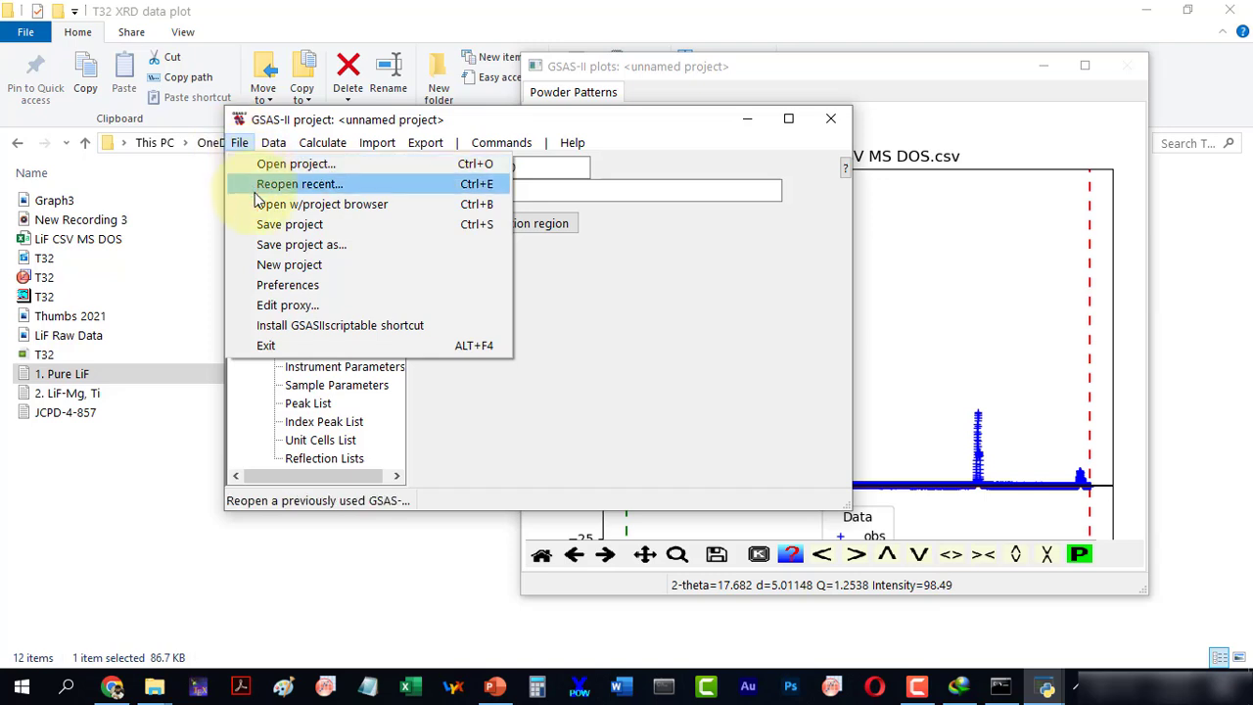
left_click(289, 265)
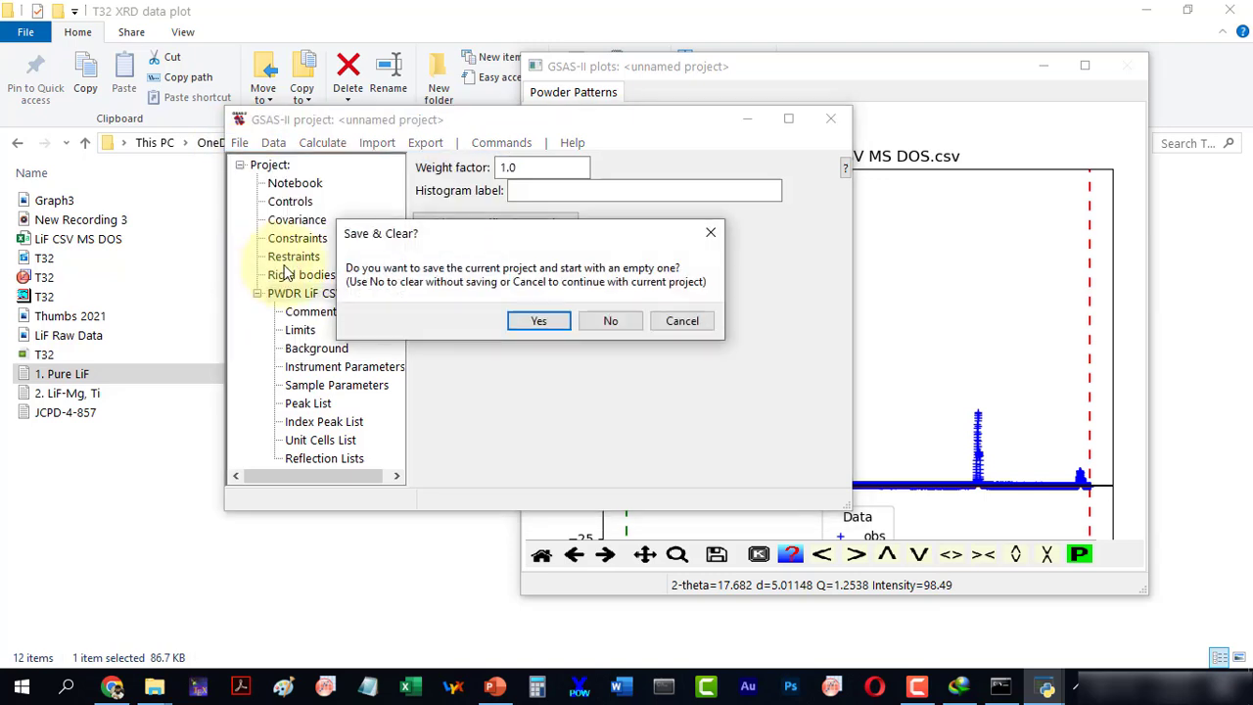
left_click(606, 322)
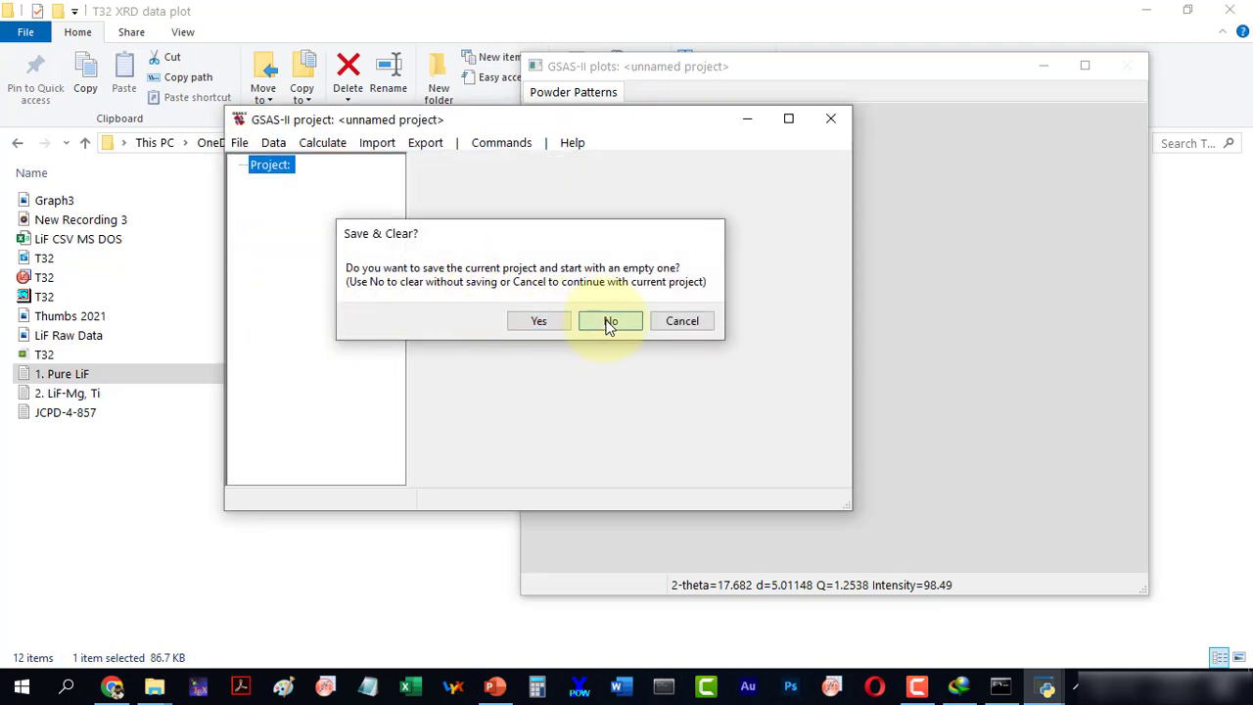
left_click(240, 144)
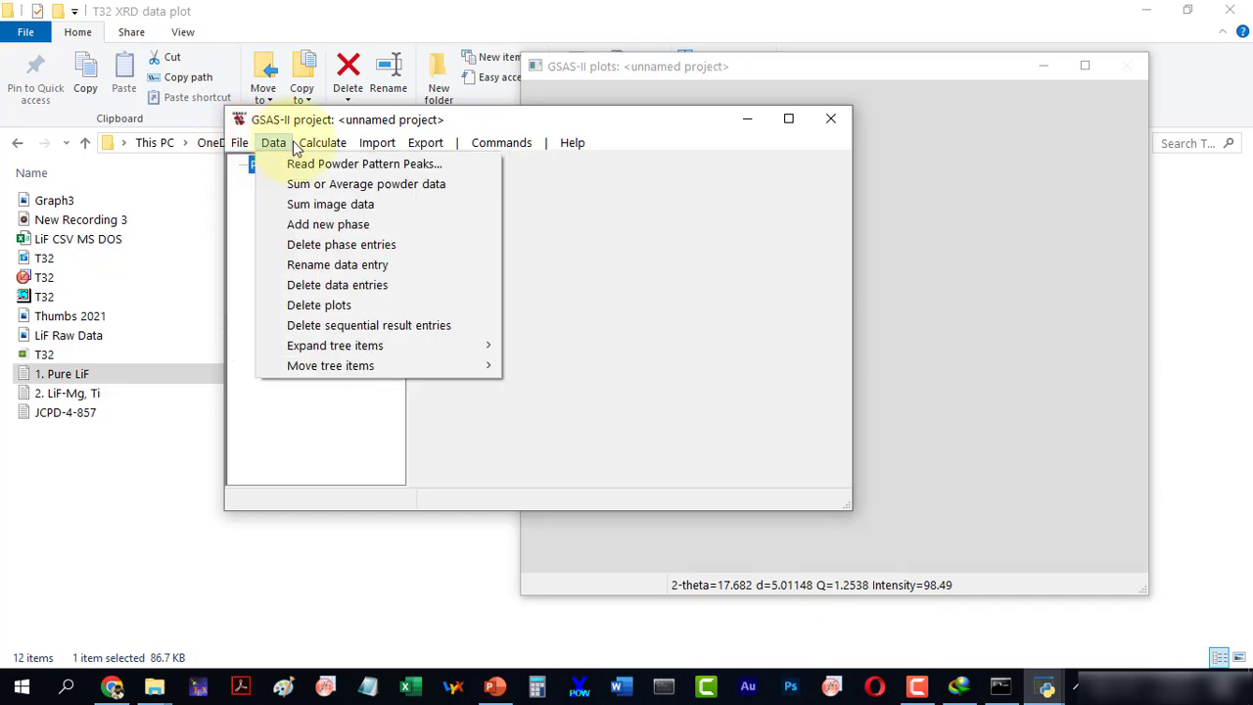
left_click(377, 143)
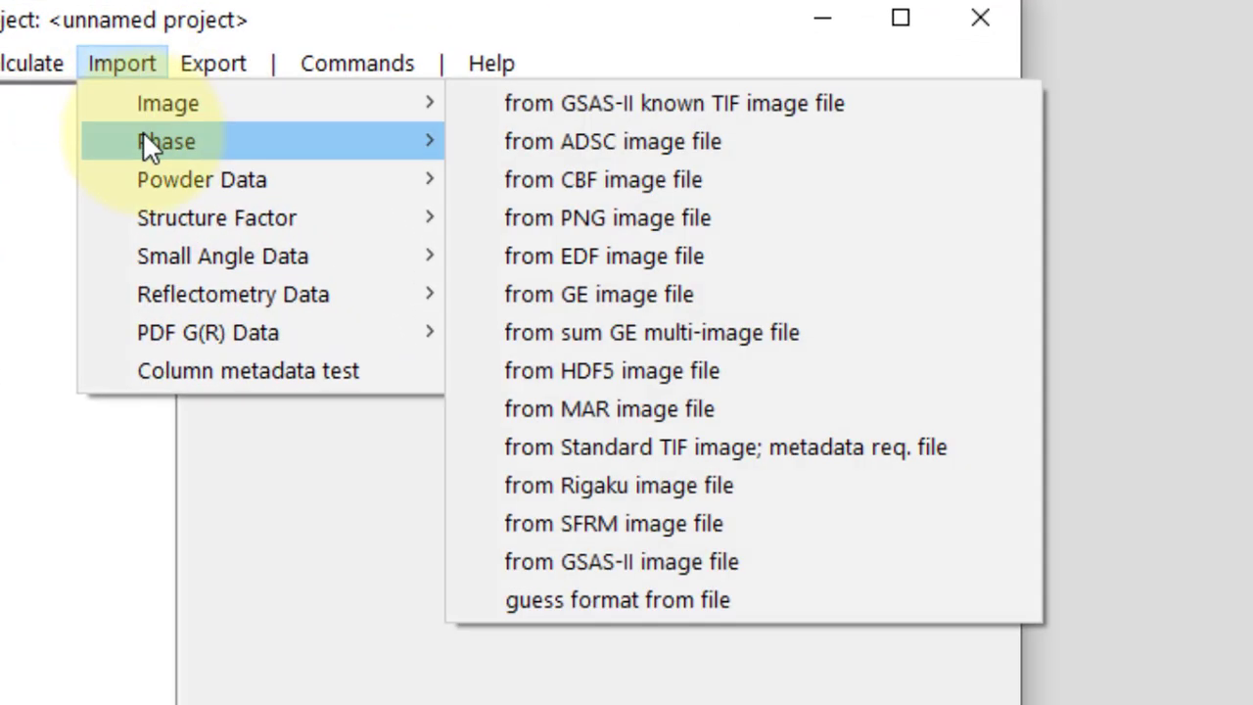
mouse_move(157, 179)
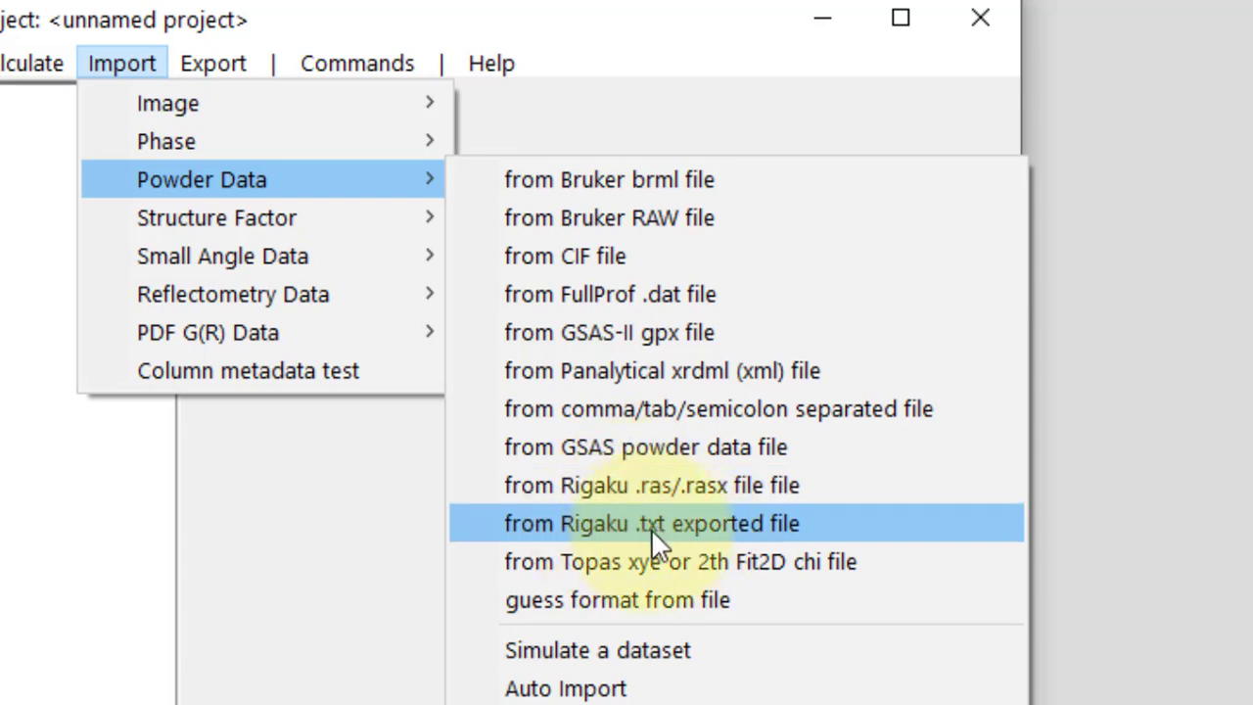
- Import 1. Pure LiF.txt as Rigaku .txt powder data with default CuKa lab instrument parameters
left_click(722, 524)
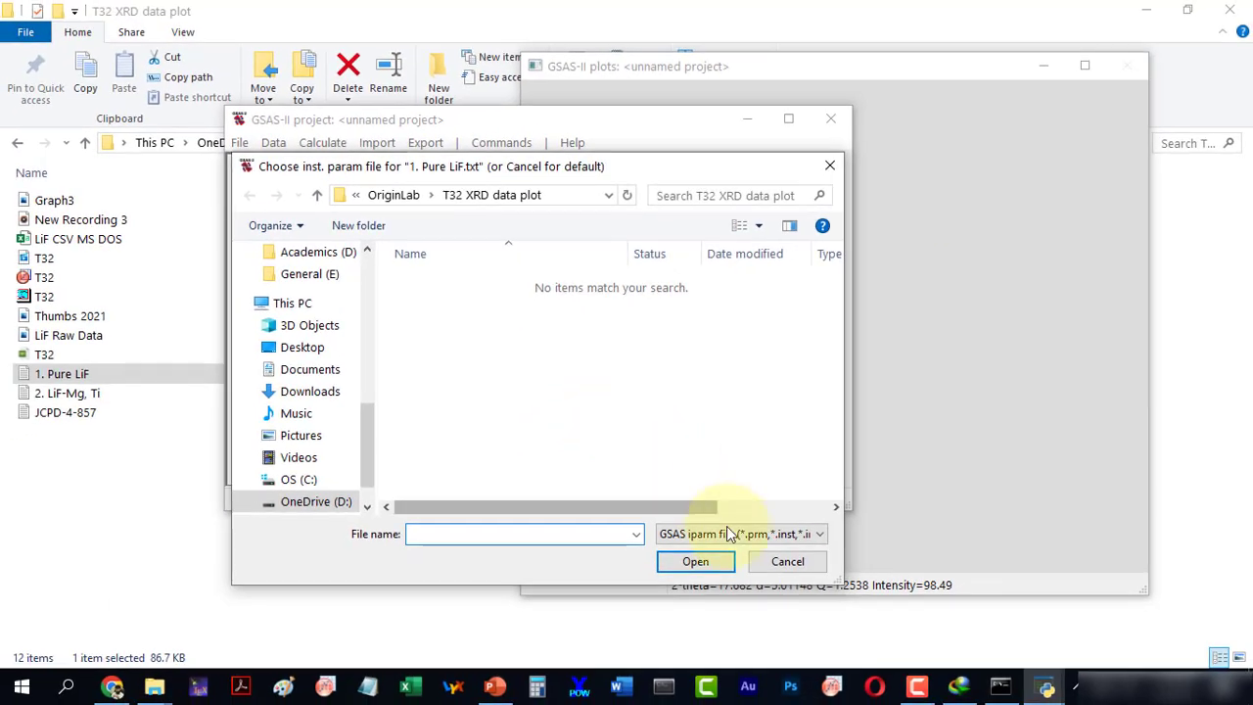
left_click(761, 560)
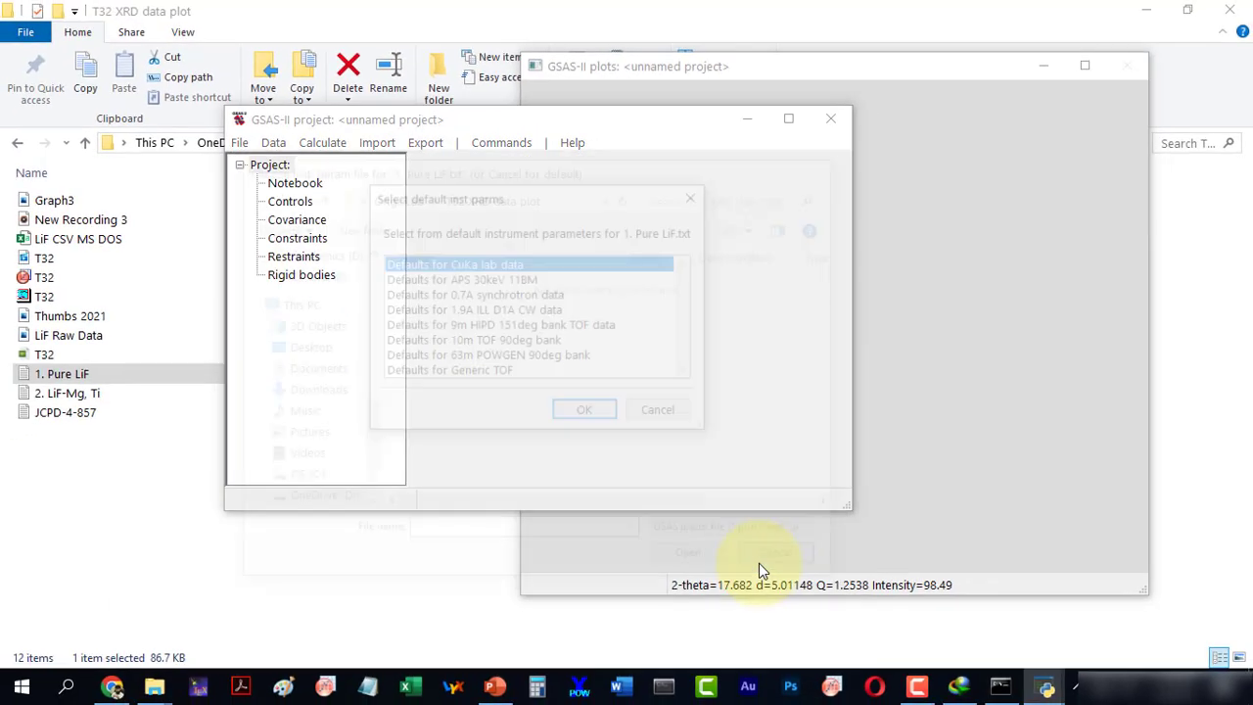
left_click(606, 416)
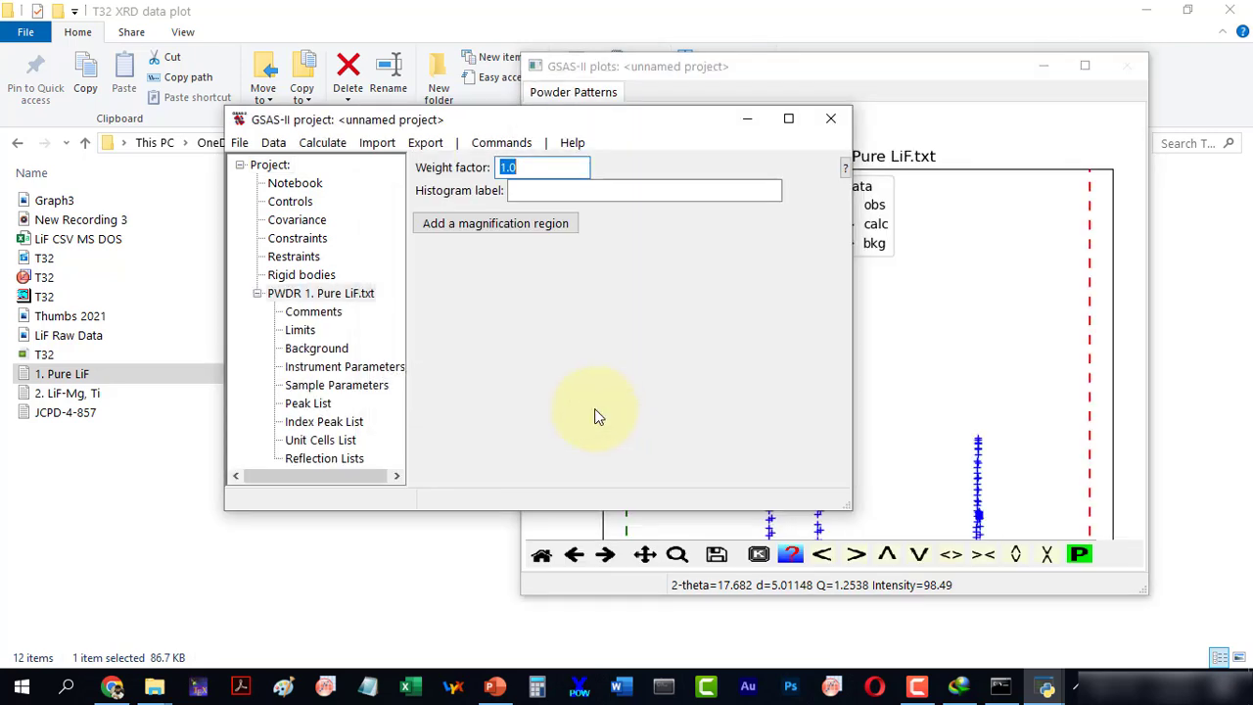
- Bring the 1. Pure LiF.txt plot forward and rescale its intensity axis to about 125
left_click(957, 375)
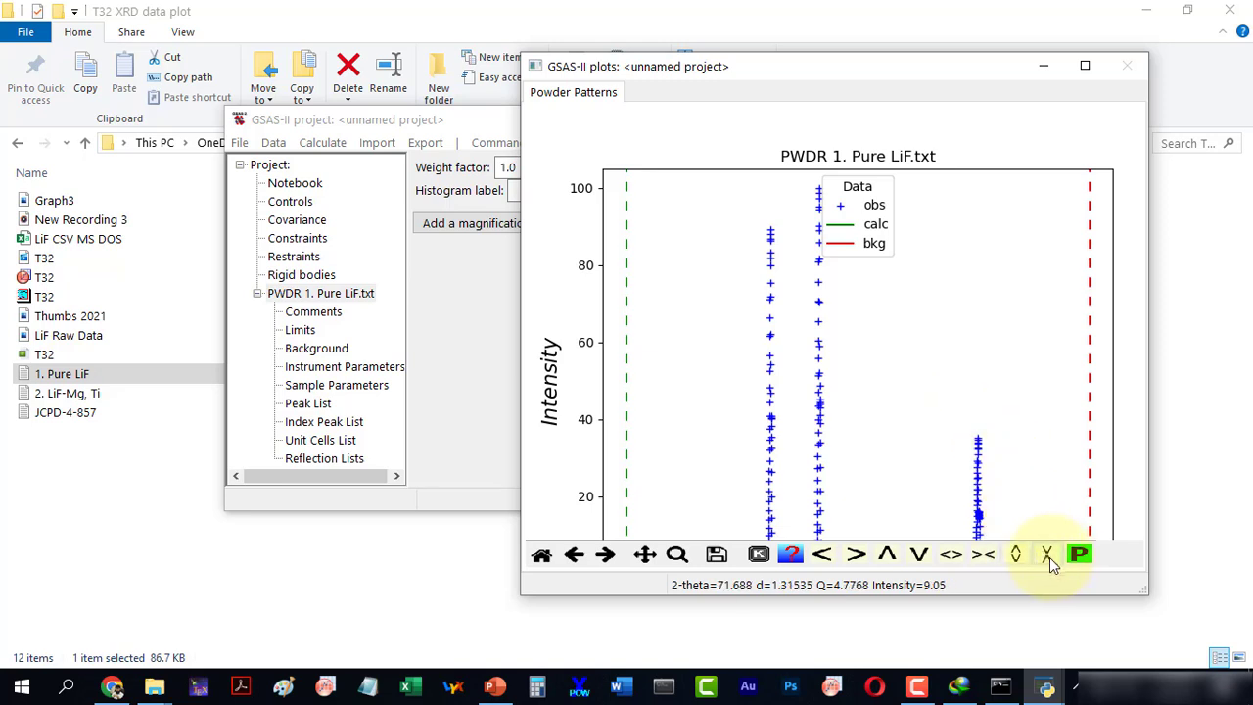
left_click(1048, 555)
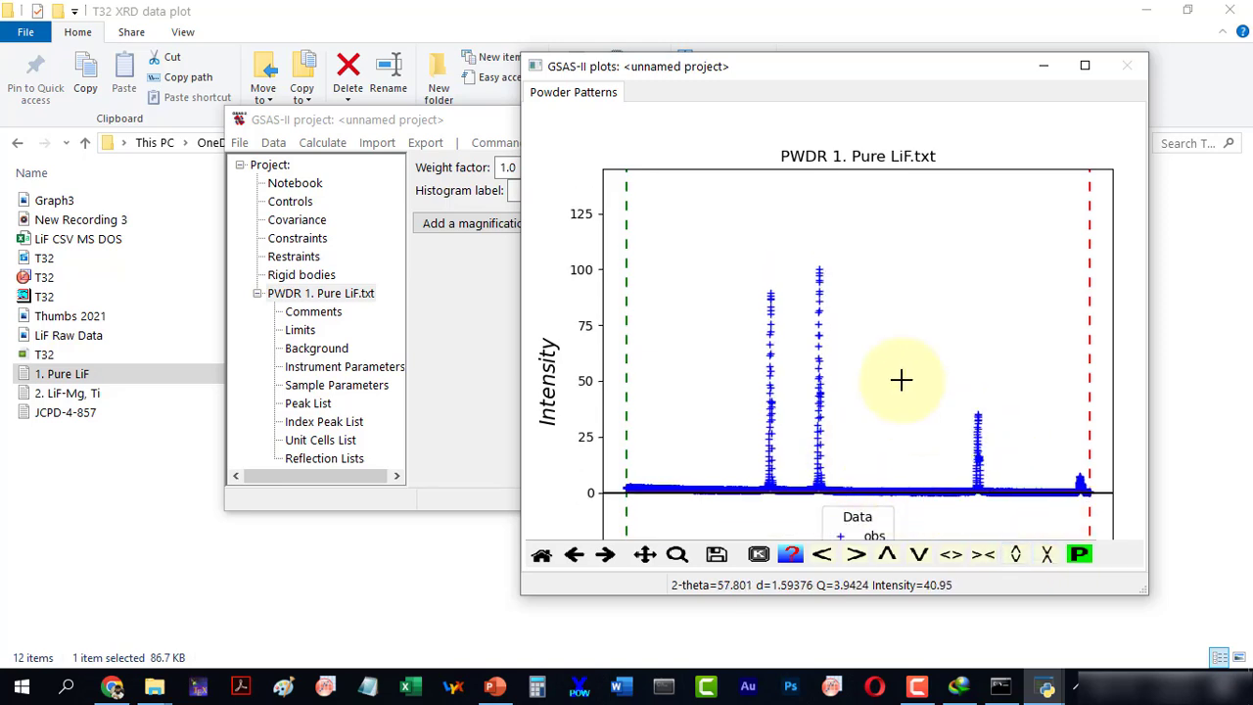